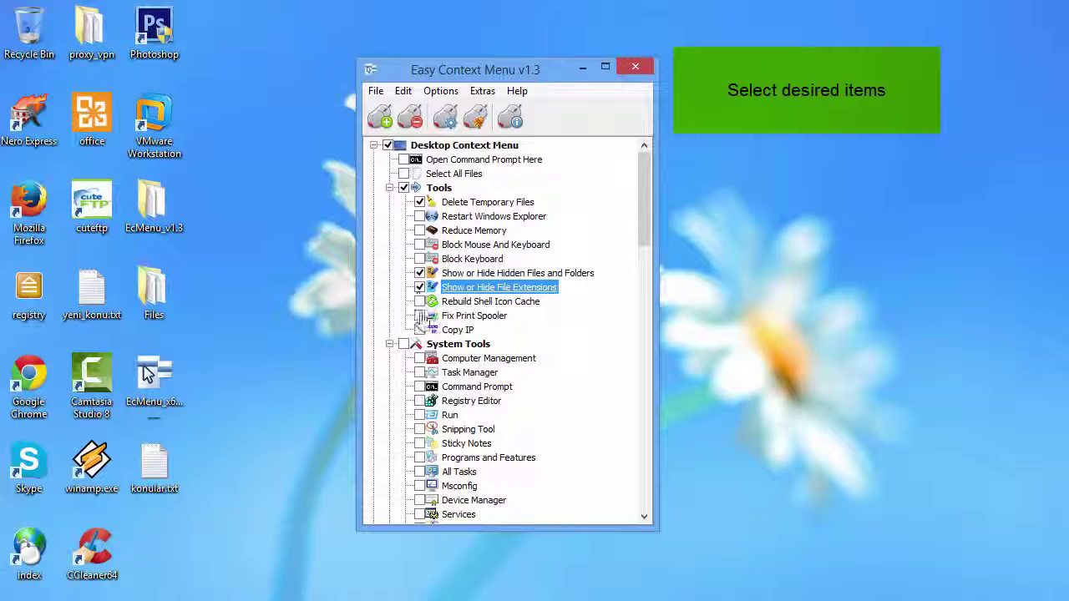
# Step: Enable the whole Turn Off Options group under Desktop Context Menu, apply the changes and minimise the window
pyautogui.moveTo(645, 237); pyautogui.dragTo(646, 292)
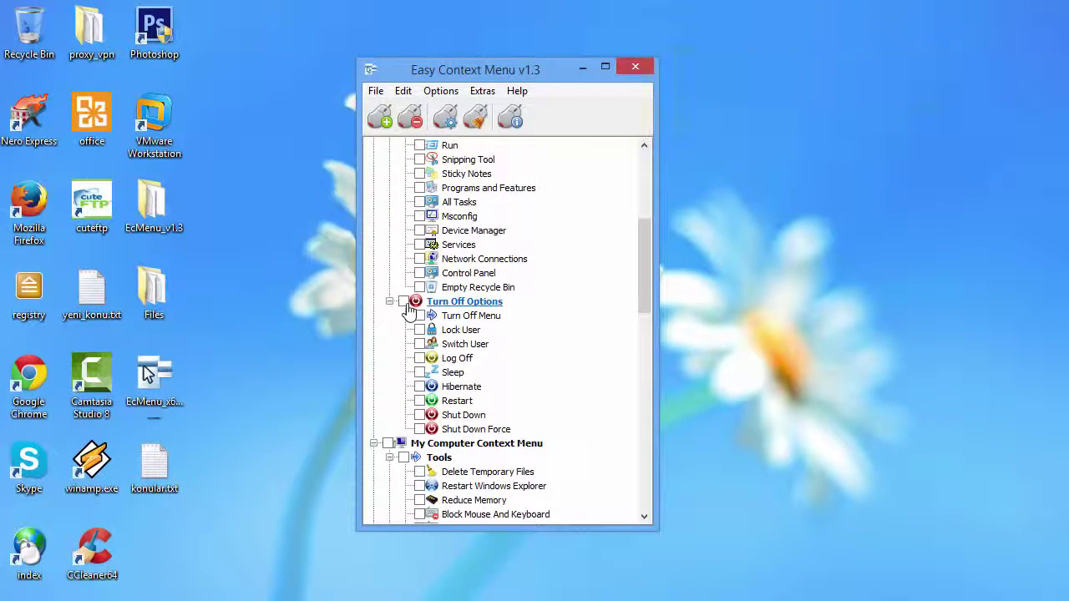
pyautogui.click(378, 117)
pyautogui.click(578, 70)
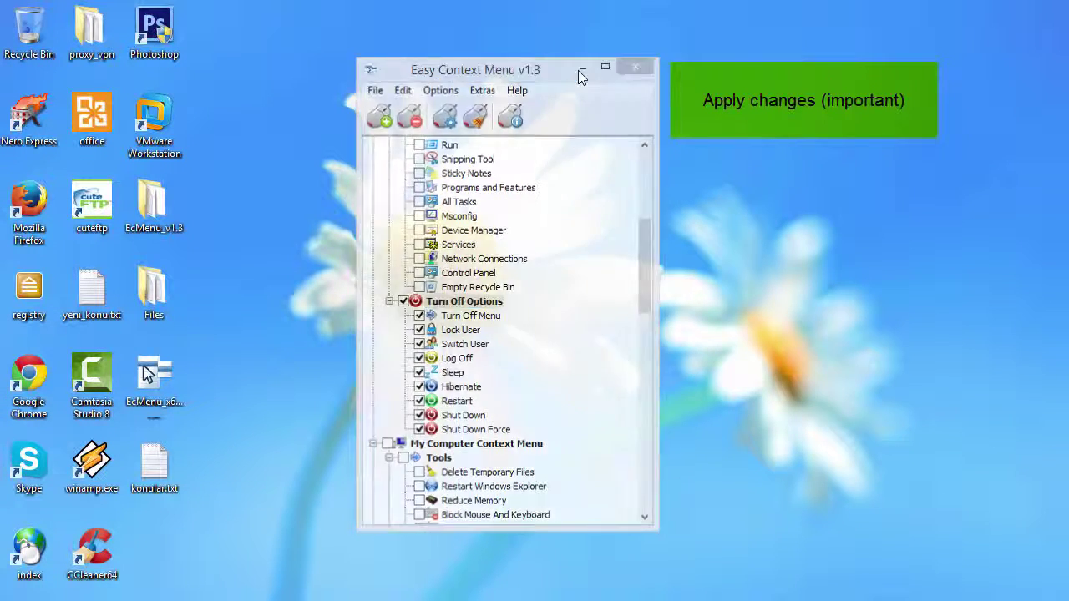
# Step: Inspect the Turn Off Options and Tools submenus in the desktop's context menu and run Show or Hide File Extensions
pyautogui.rightClick(430, 140)
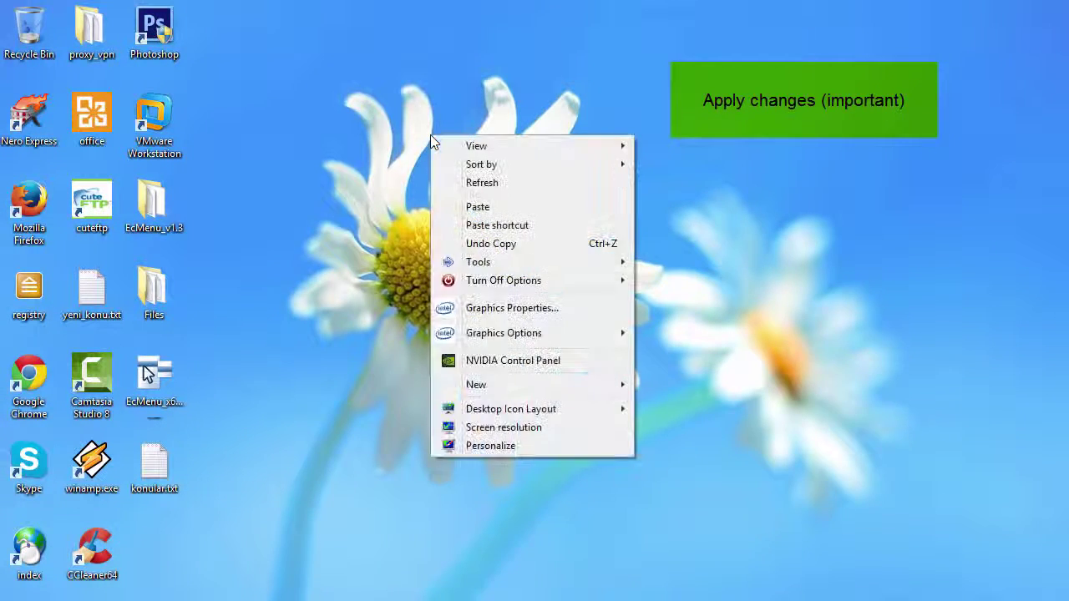
pyautogui.moveTo(493, 284)
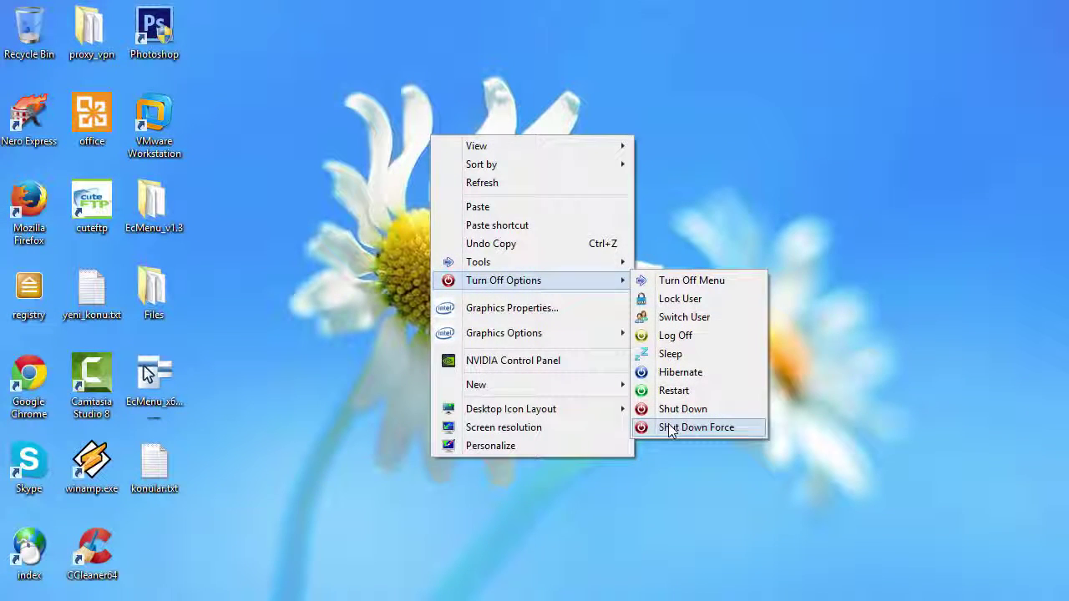
pyautogui.moveTo(530, 265)
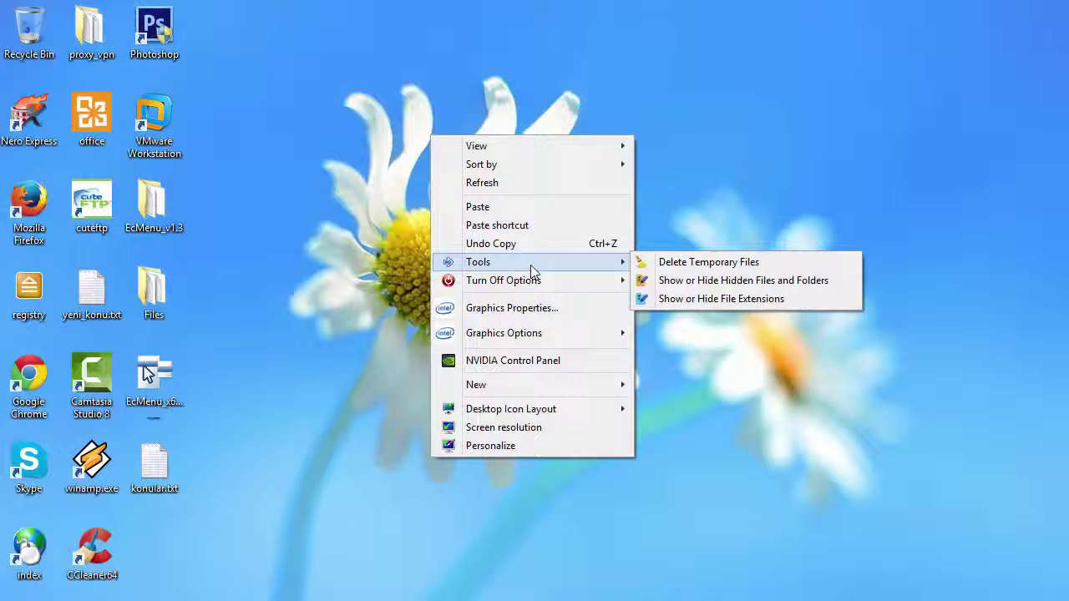
pyautogui.click(719, 298)
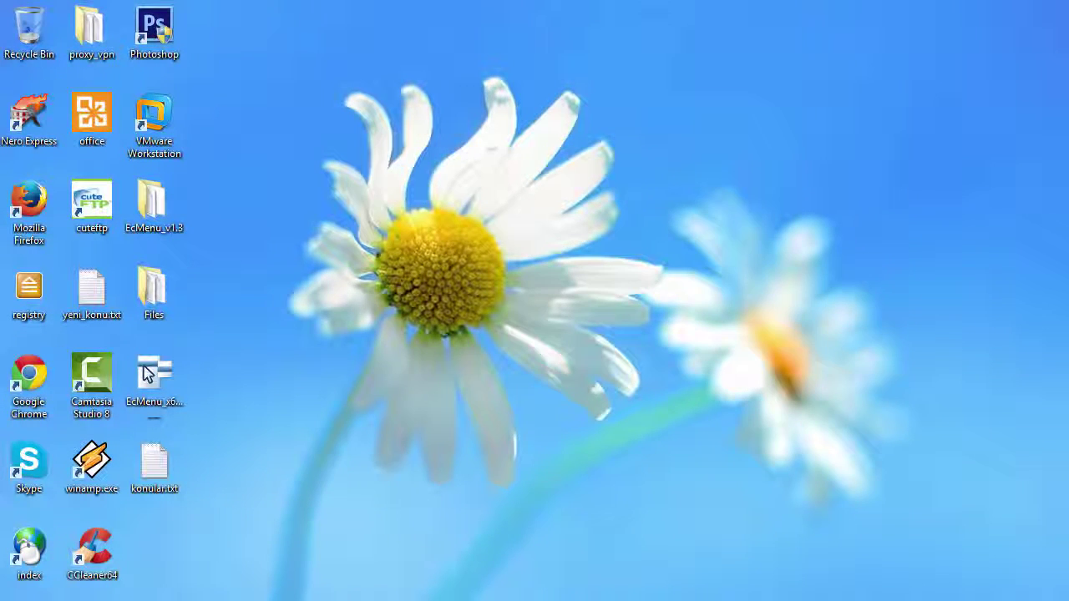
# Step: Disable the Turn Off Options group in Easy Context Menu, apply the changes and check the desktop's context menu
pyautogui.doubleClick(146, 373)
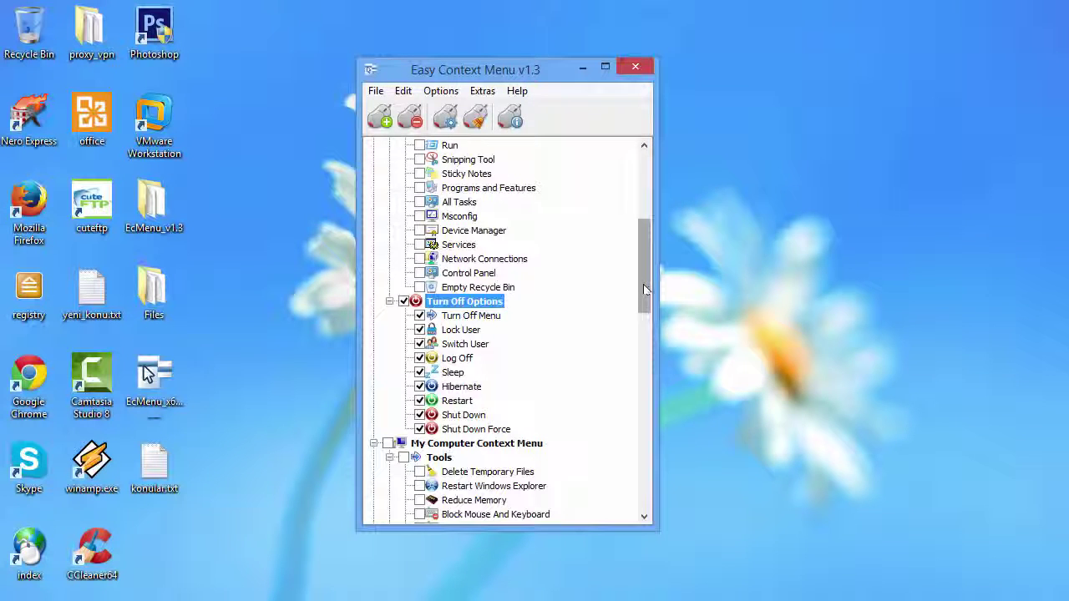
pyautogui.click(403, 301)
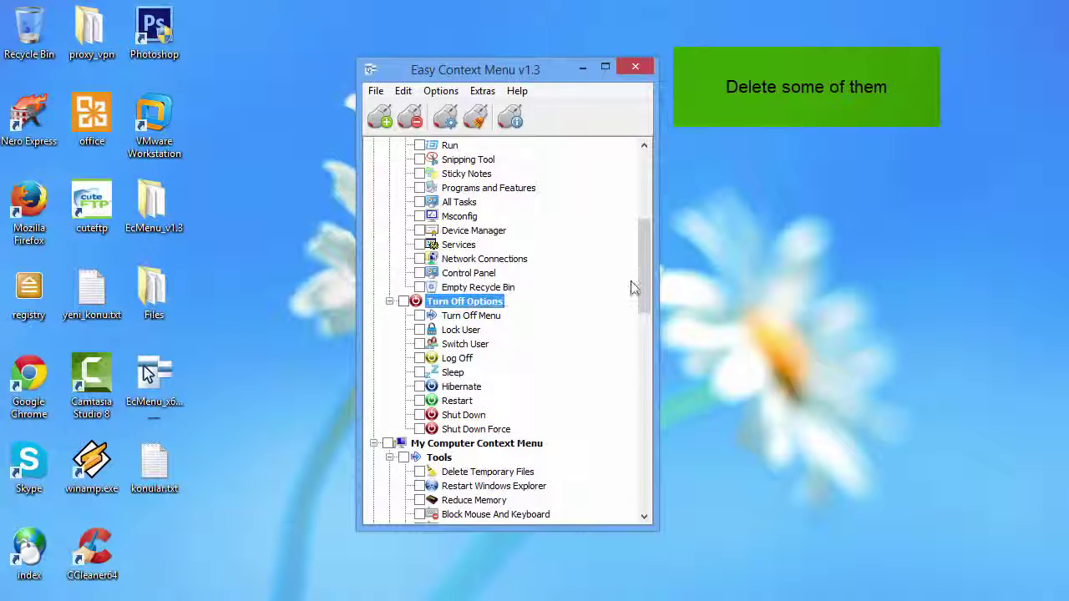
pyautogui.moveTo(647, 264); pyautogui.dragTo(656, 185)
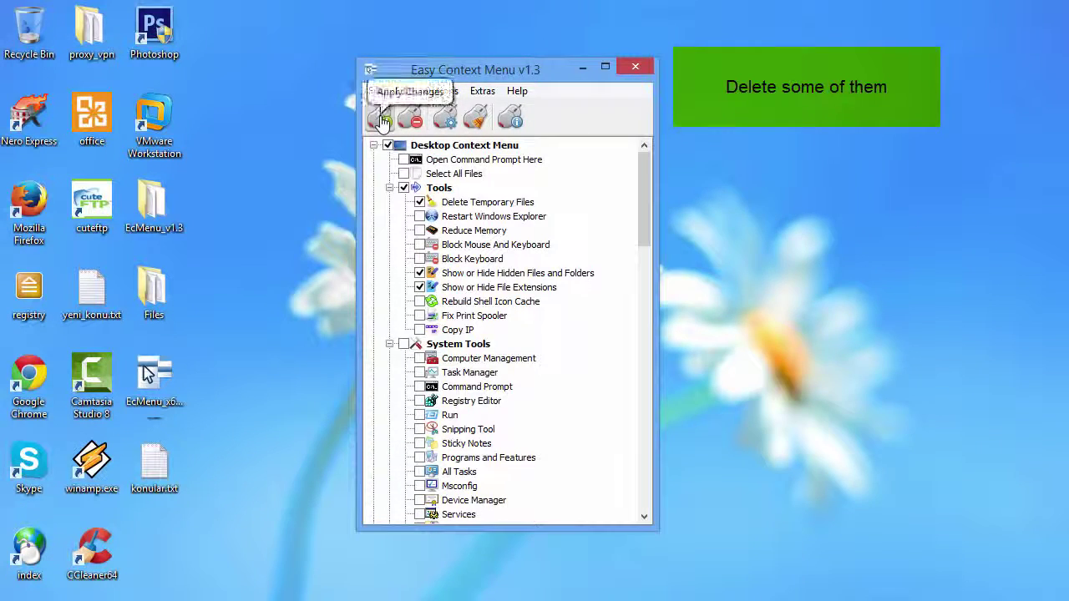
pyautogui.click(582, 70)
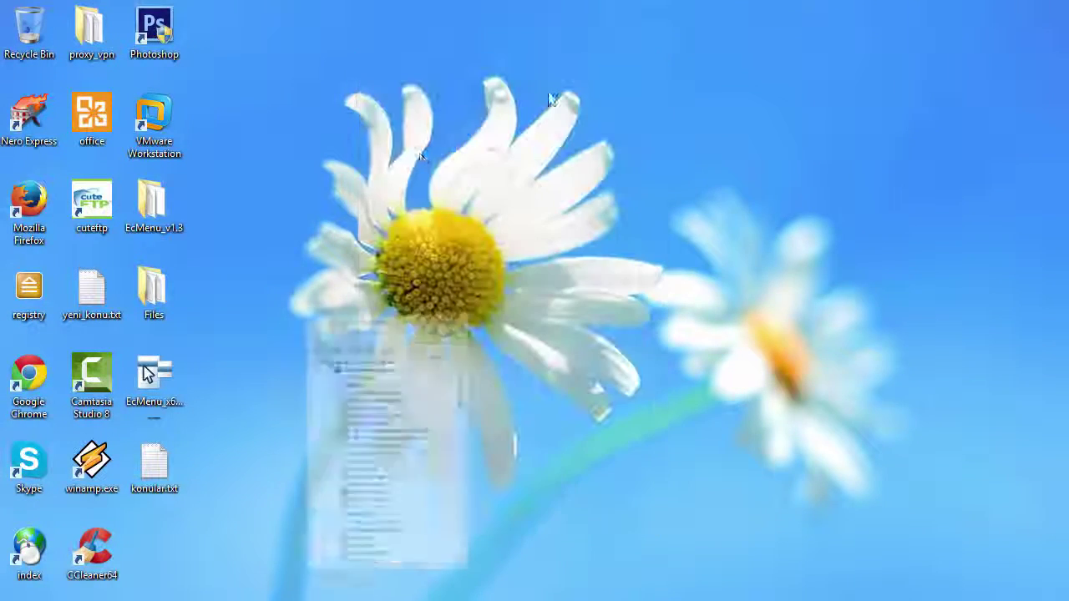
pyautogui.rightClick(413, 155)
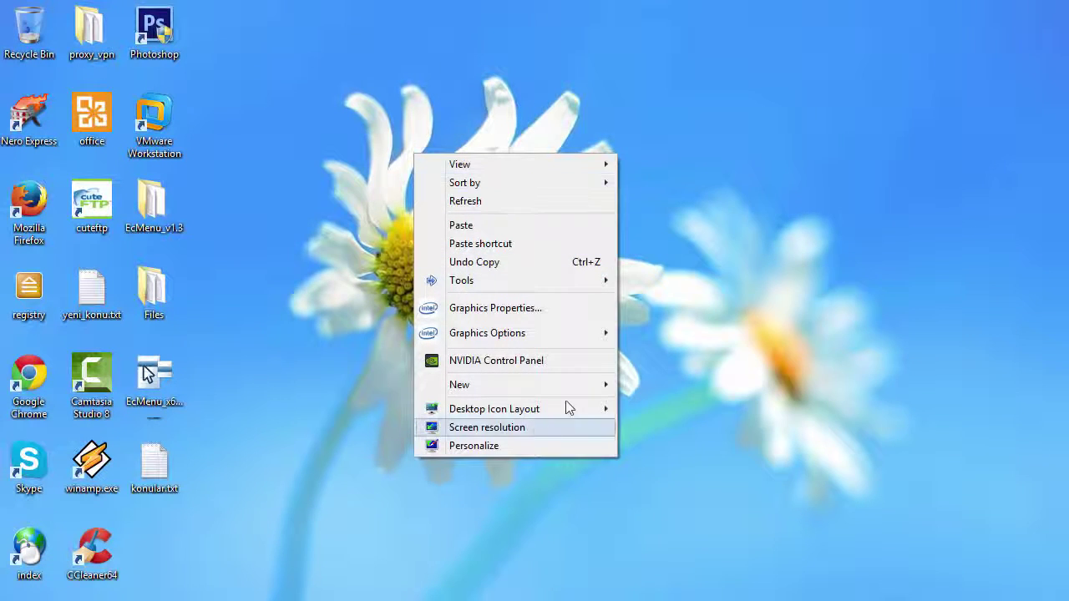
pyautogui.click(716, 166)
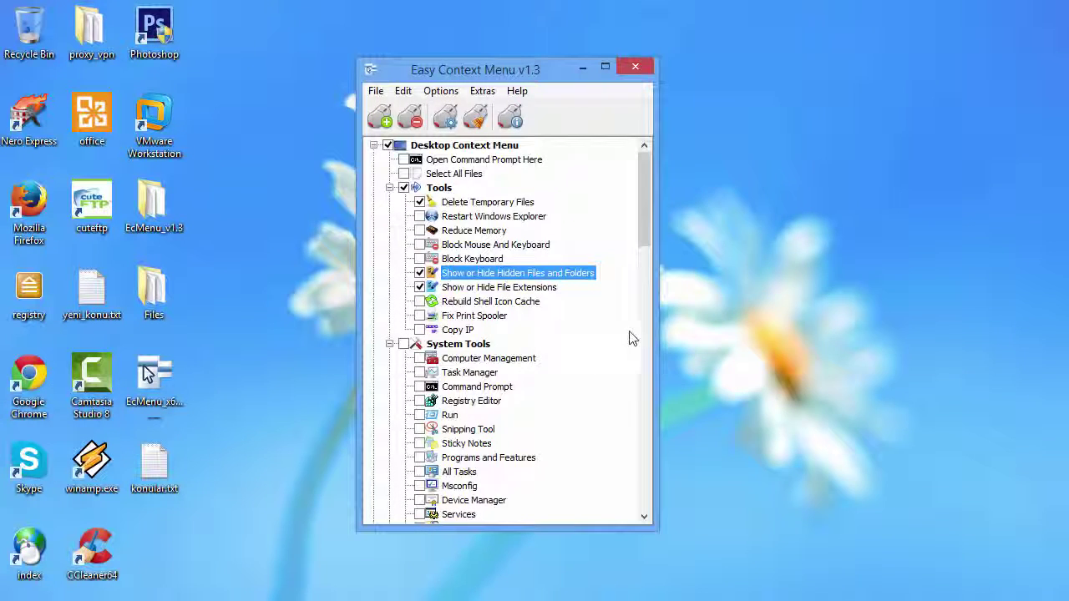
# Step: Turn on Enable Shift - Click for the Tools group under Desktop Context Menu, then apply the change and minimise the window
pyautogui.rightClick(439, 192)
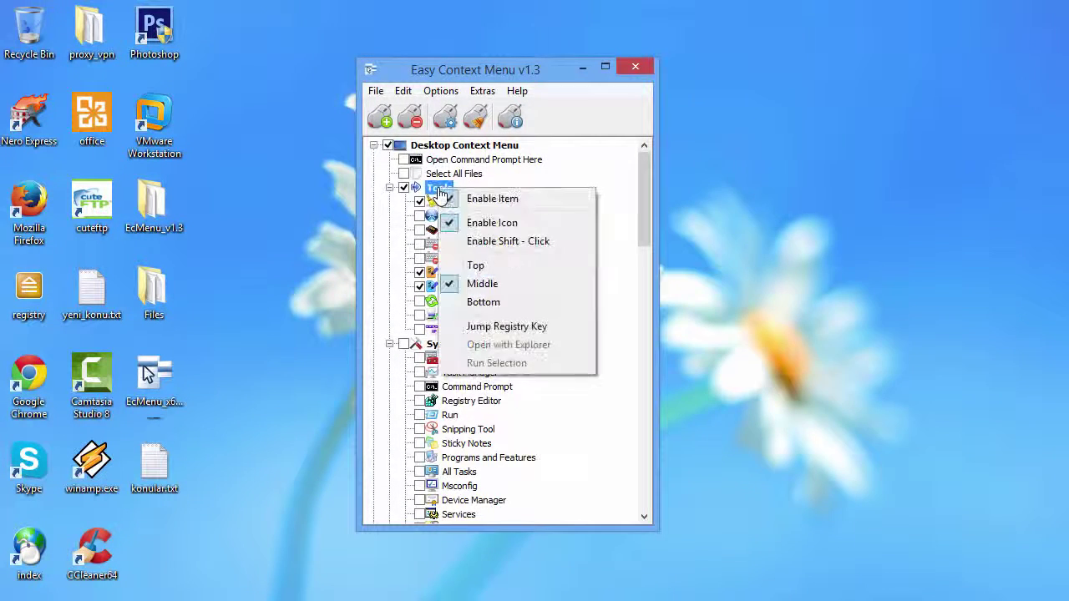
pyautogui.click(506, 242)
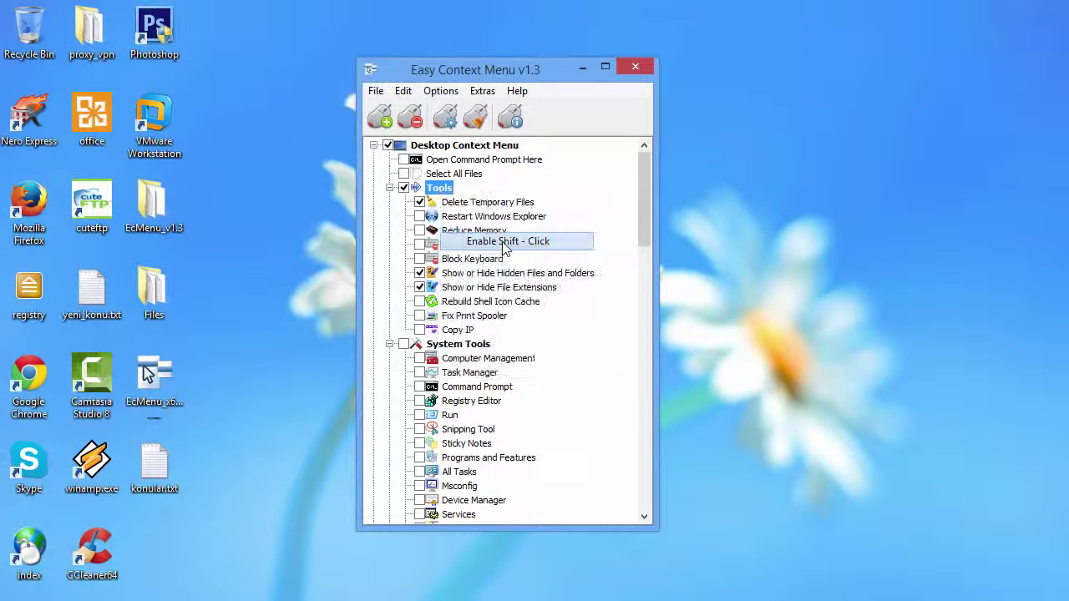
pyautogui.rightClick(448, 197)
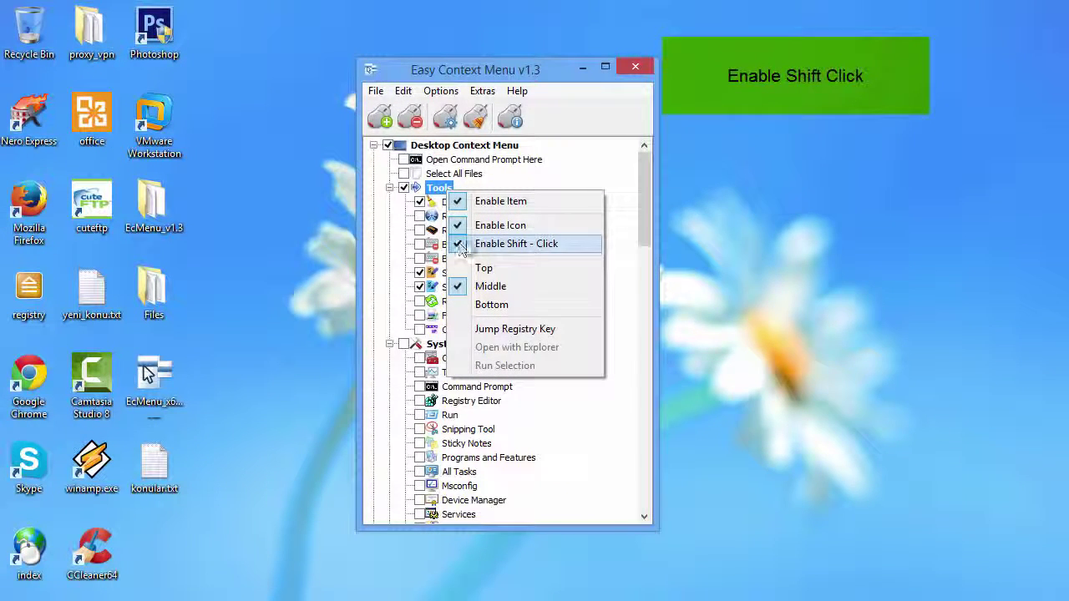
pyautogui.click(468, 244)
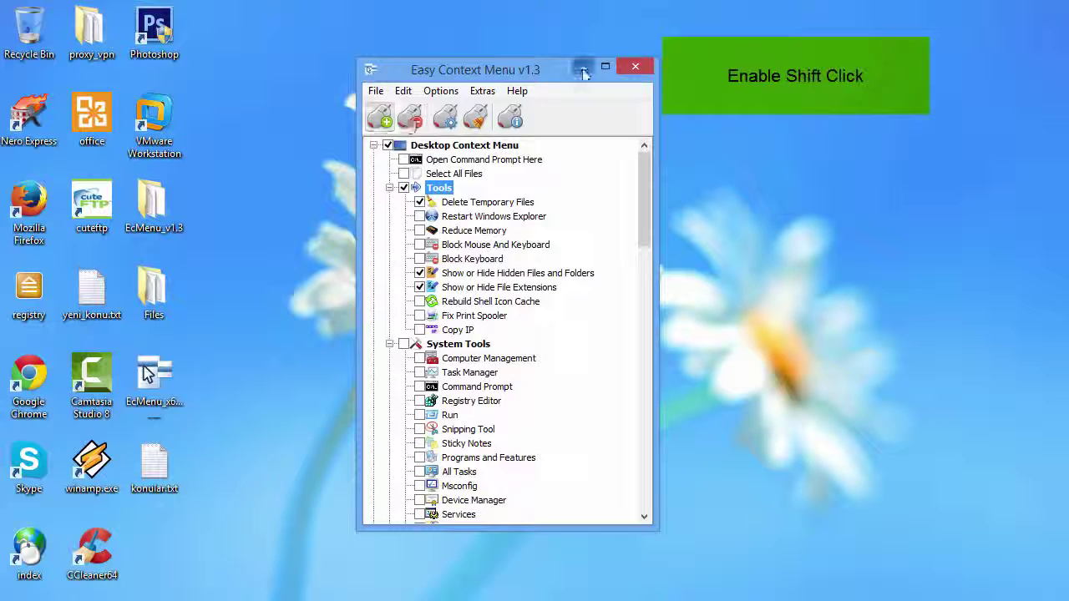
pyautogui.click(582, 68)
# Step: Compare the desktop's normal context menu with its extended one and view the Tools submenu there
pyautogui.rightClick(435, 162)
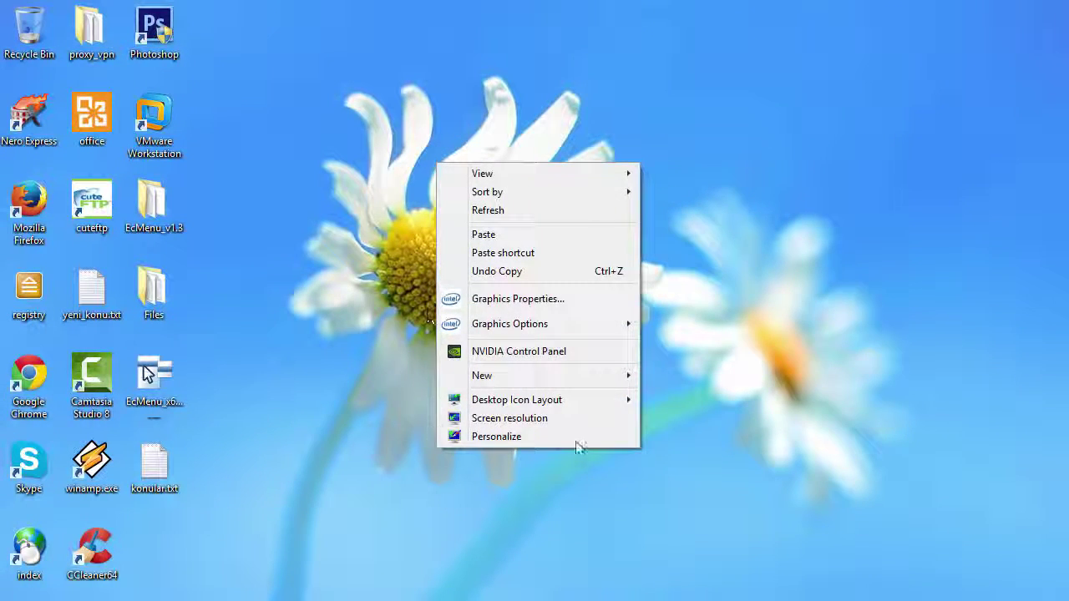
pyautogui.click(422, 198)
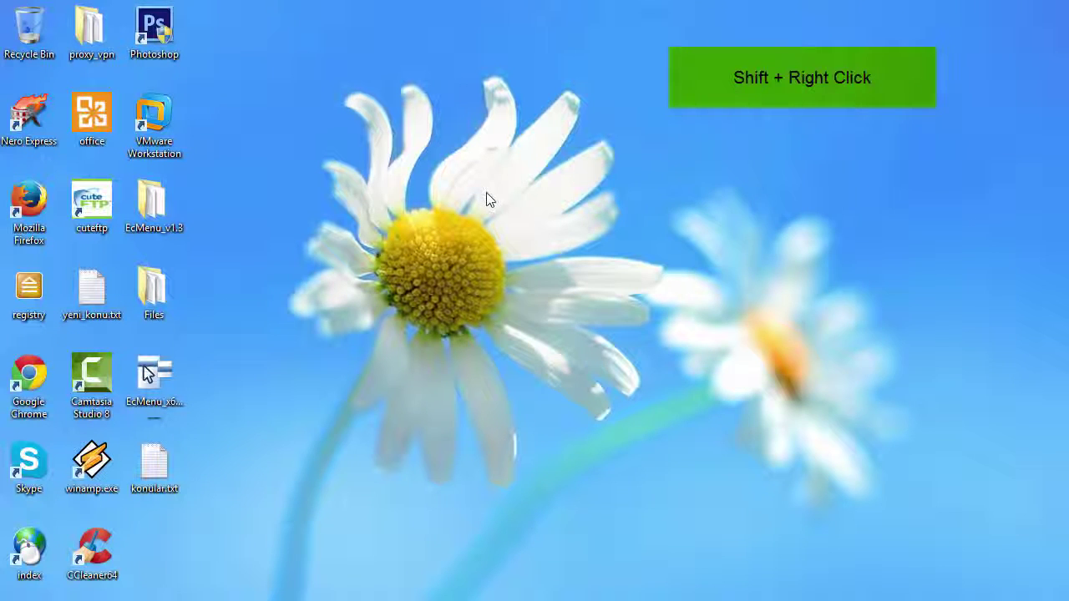
pyautogui.keyDown('shift'); pyautogui.rightClick(516, 194); pyautogui.keyUp('shift')
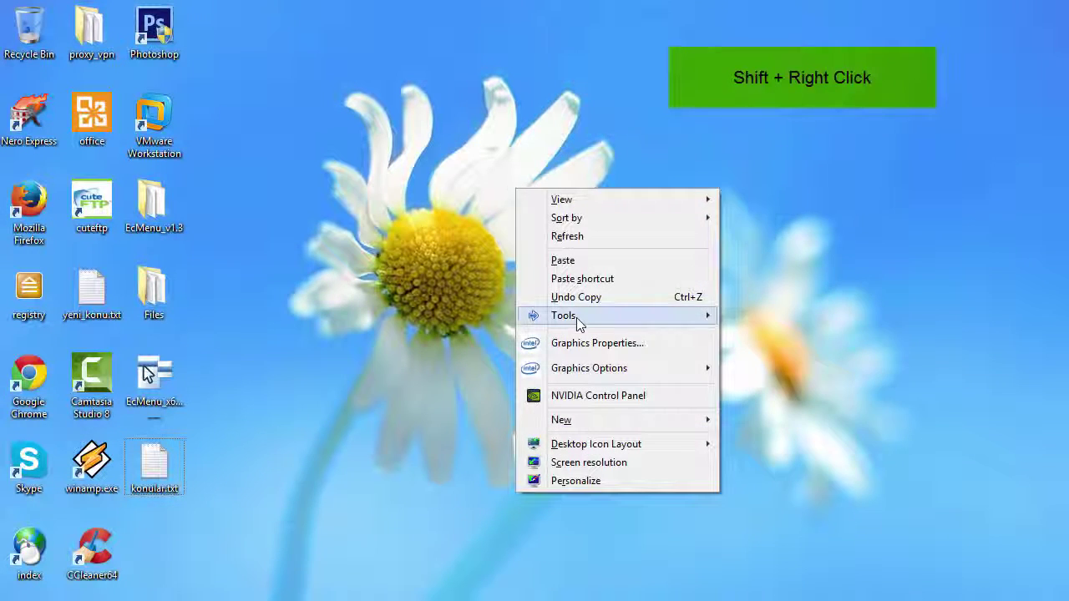
pyautogui.moveTo(577, 319)
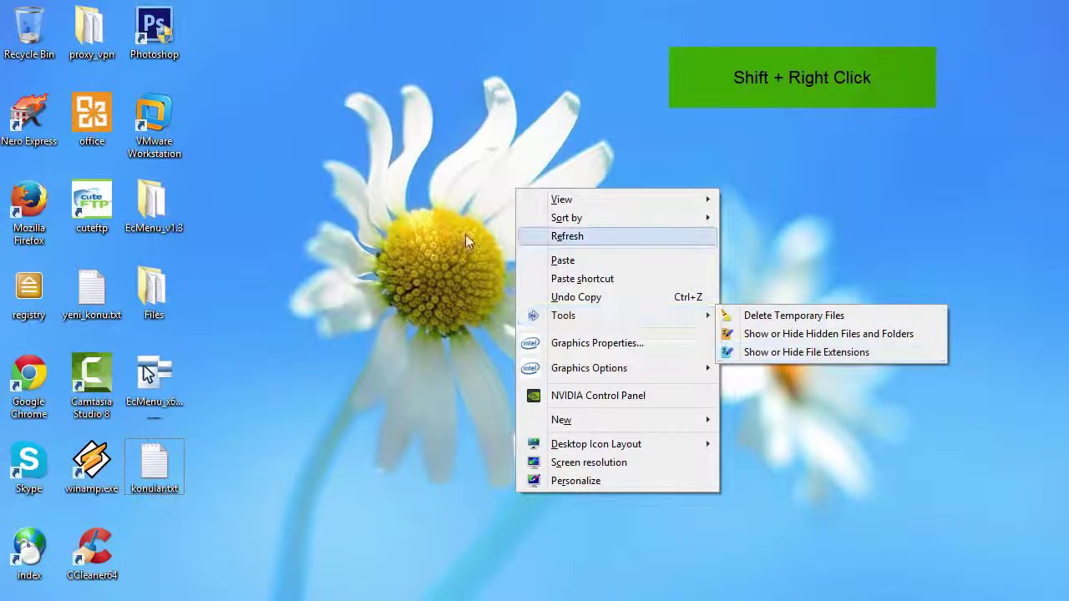
pyautogui.click(617, 135)
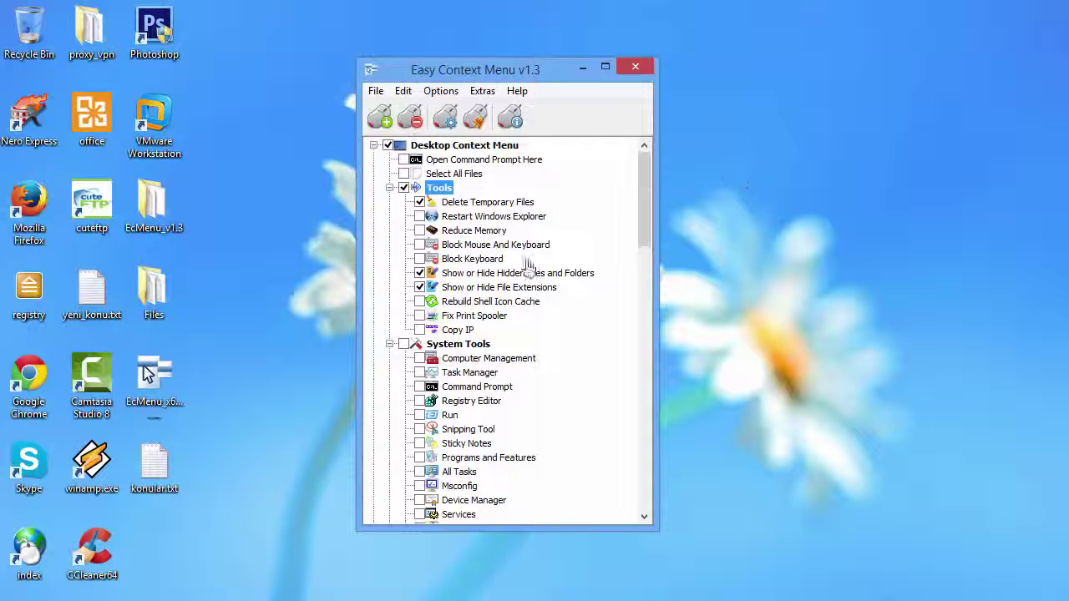
# Step: Turn off Enable Shift - Click for the Tools group, apply the change and minimise the window
pyautogui.rightClick(440, 192)
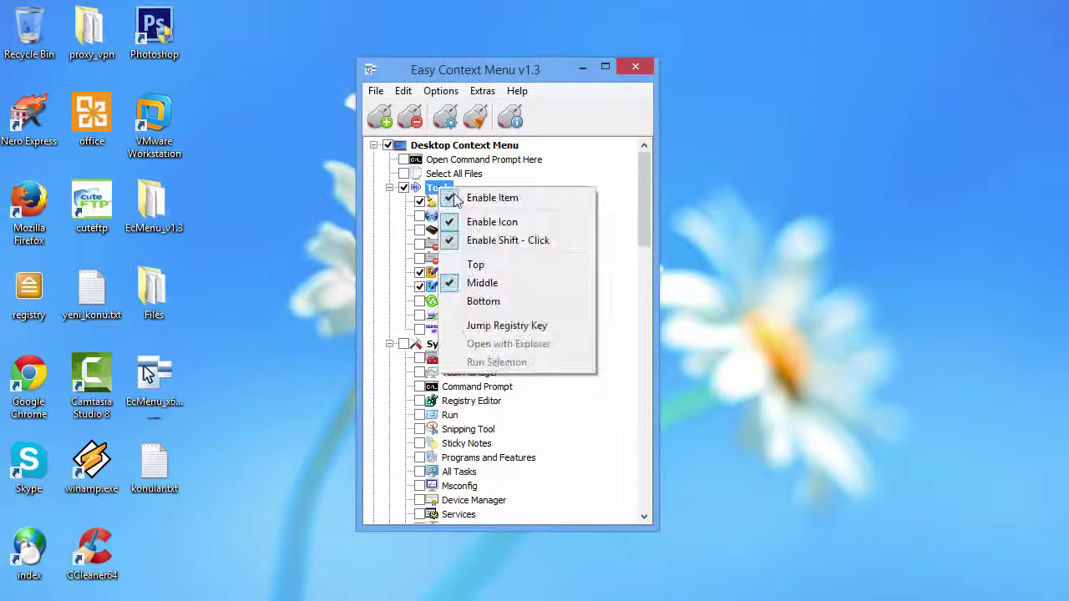
pyautogui.click(501, 244)
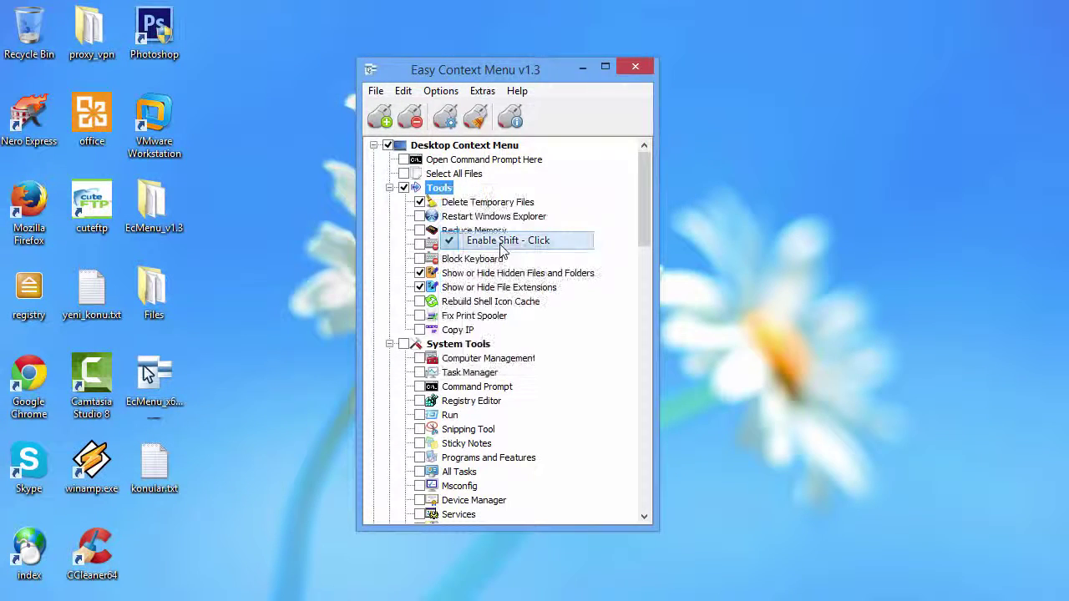
pyautogui.rightClick(440, 195)
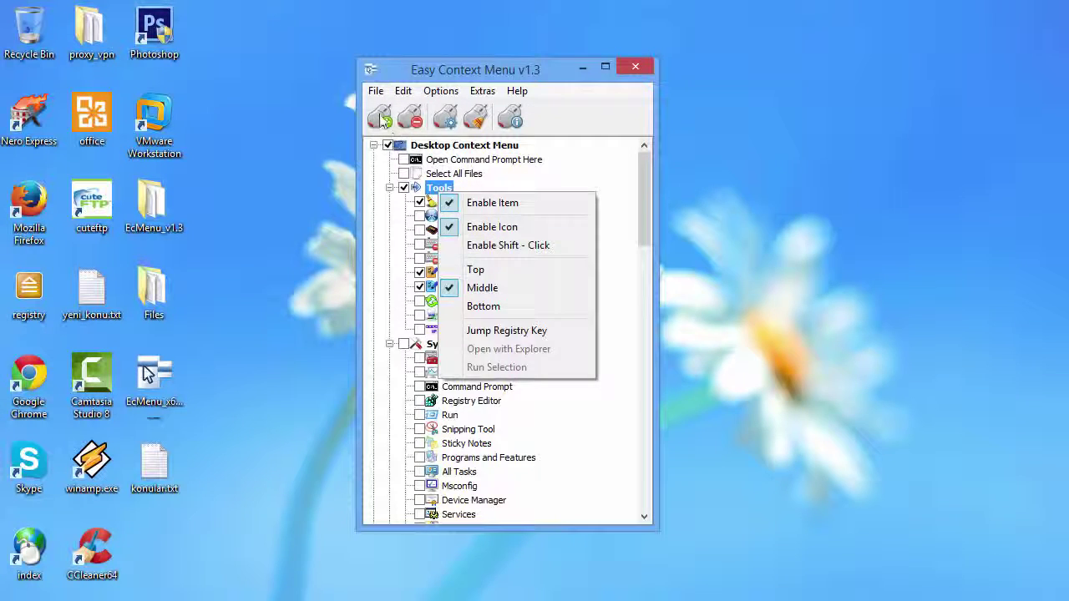
pyautogui.click(382, 122)
pyautogui.click(582, 68)
# Step: Check the desktop's normal context menu for the Tools submenu and close it
pyautogui.rightClick(481, 181)
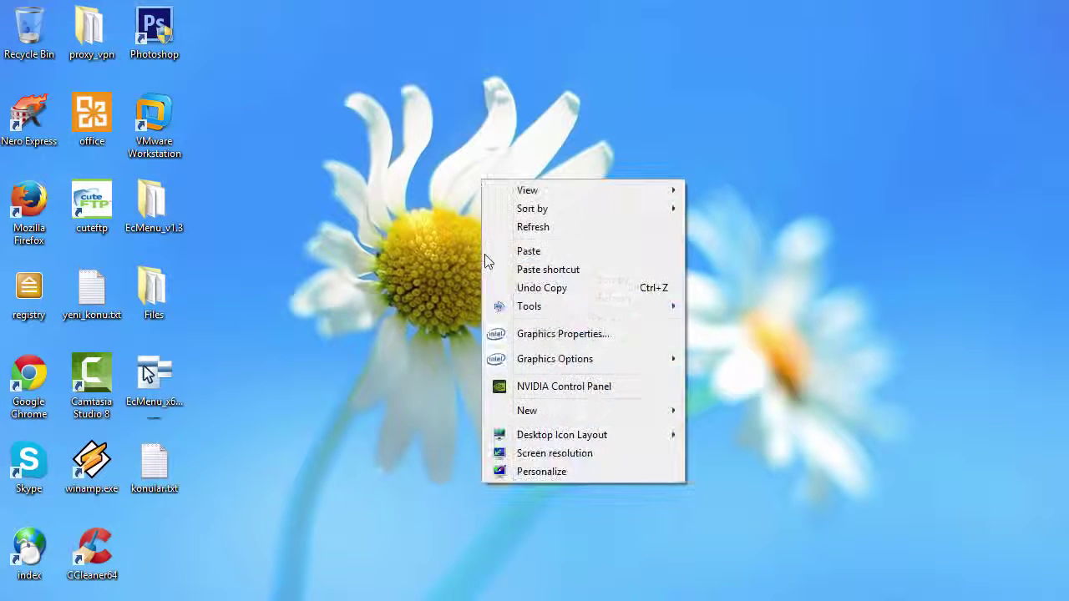
pyautogui.moveTo(526, 308)
pyautogui.click(672, 113)
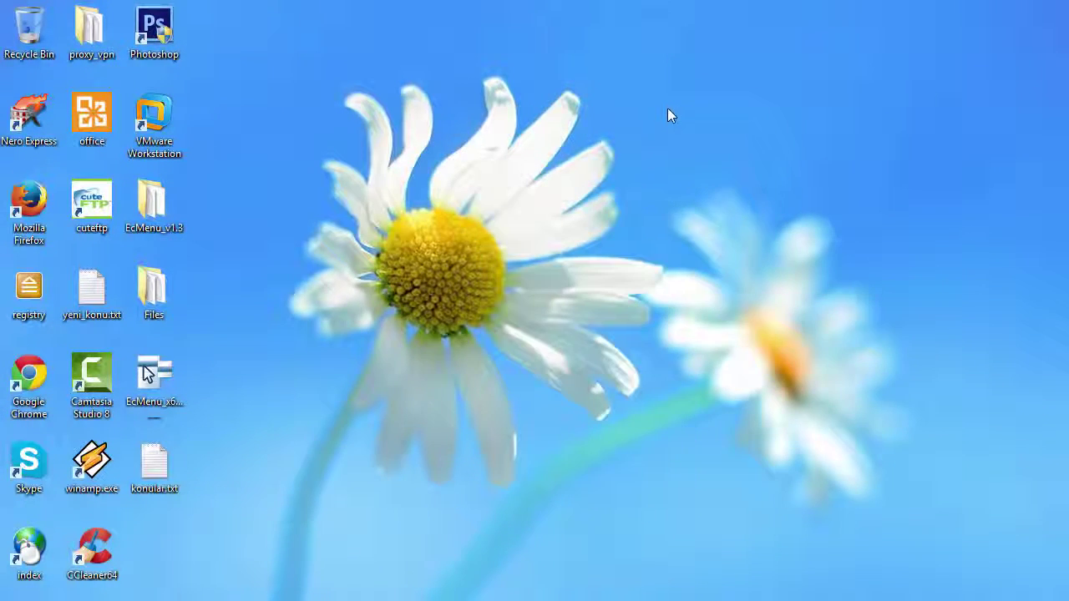
# Step: Restore the Easy Context Menu window and open its List Editor, repositioning the editor on the desktop
pyautogui.click(406, 572)
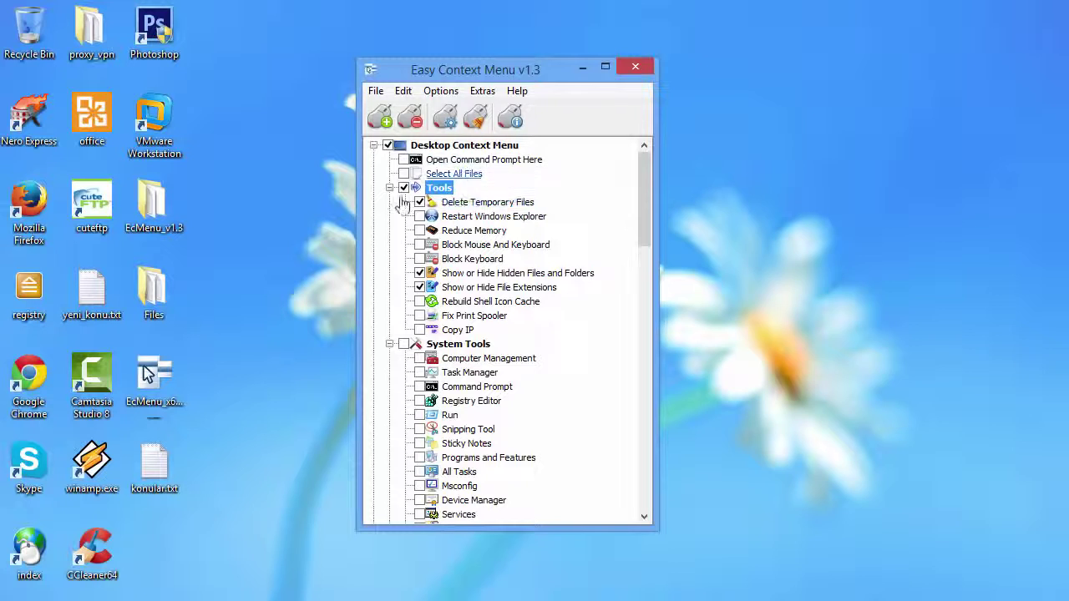
pyautogui.click(451, 122)
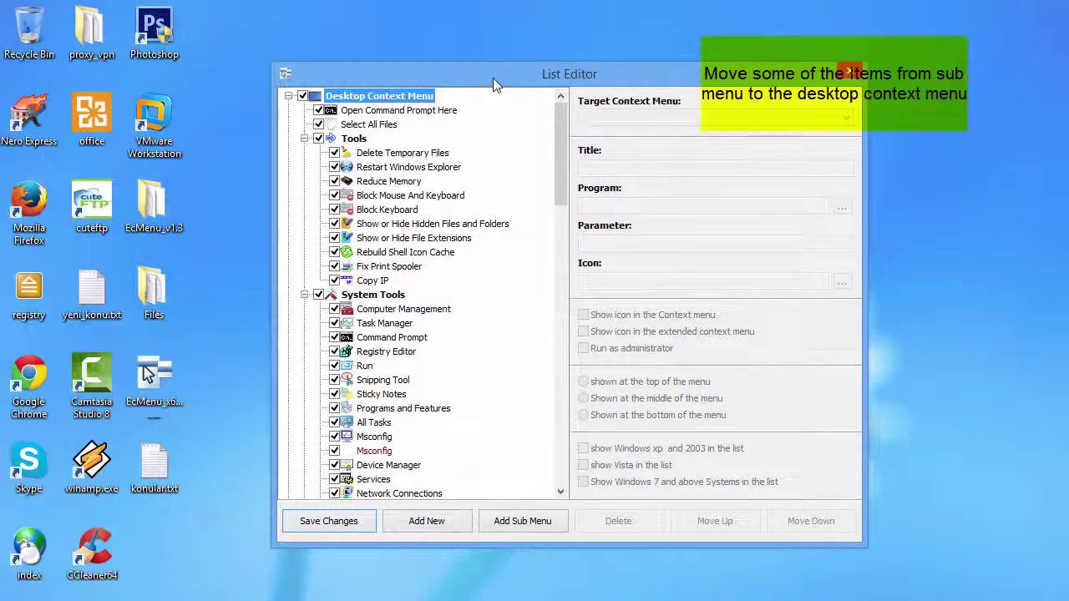
pyautogui.moveTo(492, 77); pyautogui.dragTo(572, 59)
pyautogui.moveTo(638, 139)
pyautogui.mouseDown()
pyautogui.moveTo(642, 276)
pyautogui.moveTo(654, 136)
pyautogui.mouseUp()
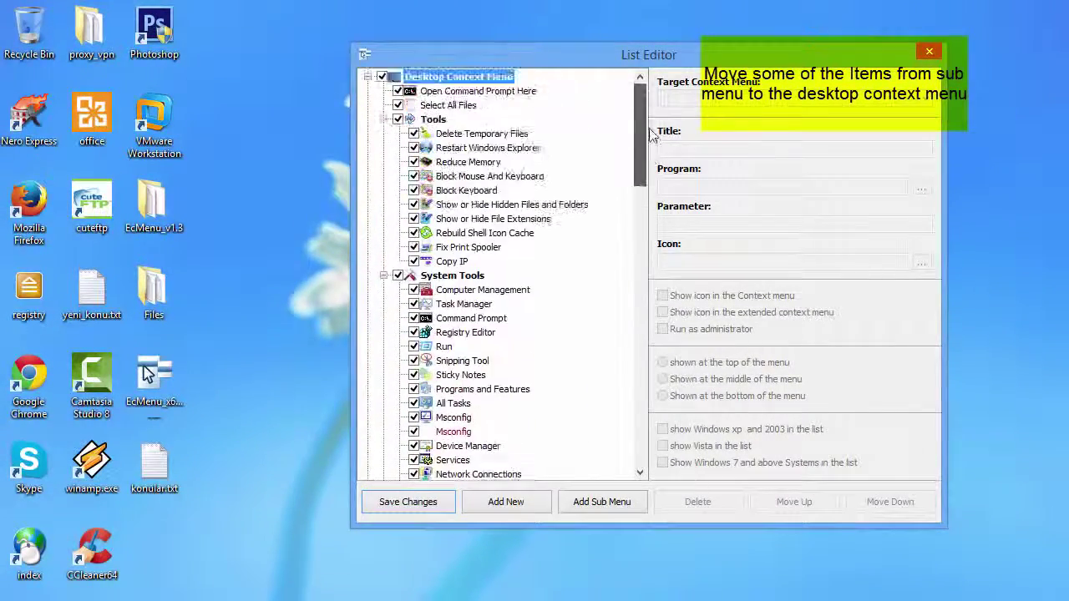
# Step: Move Show or Hide Hidden Files and Folders out of Tools by setting its target context menu to 1. Desktop Context Menu
pyautogui.click(480, 206)
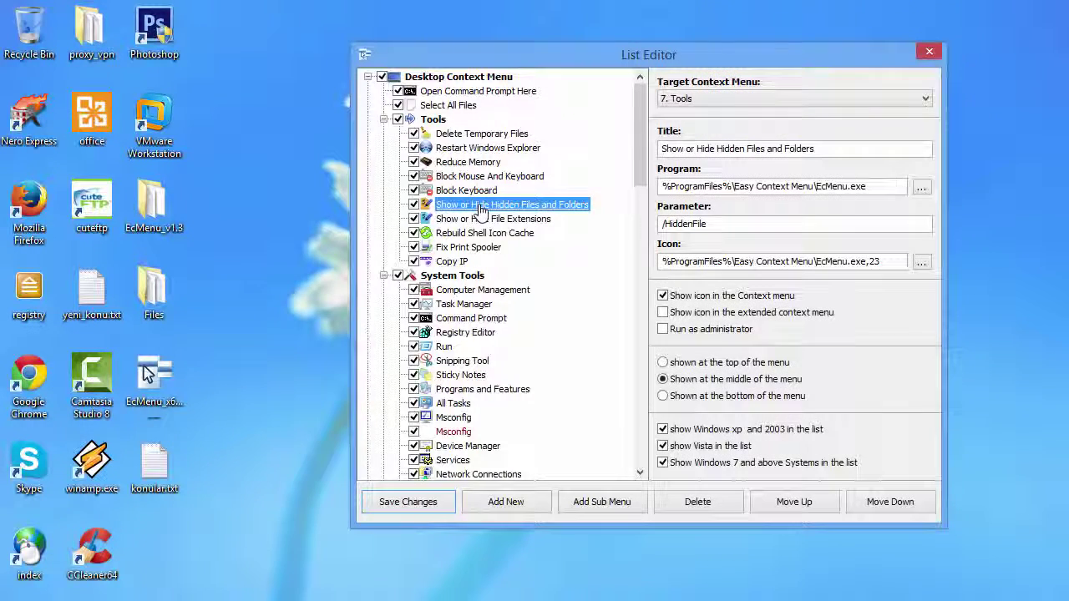
pyautogui.click(924, 103)
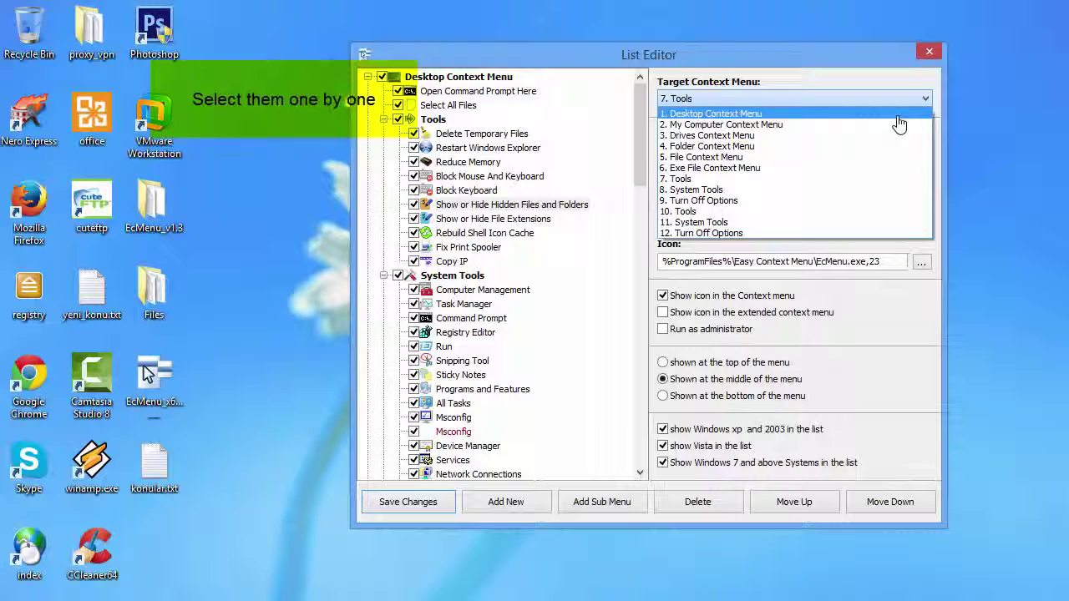
pyautogui.click(899, 117)
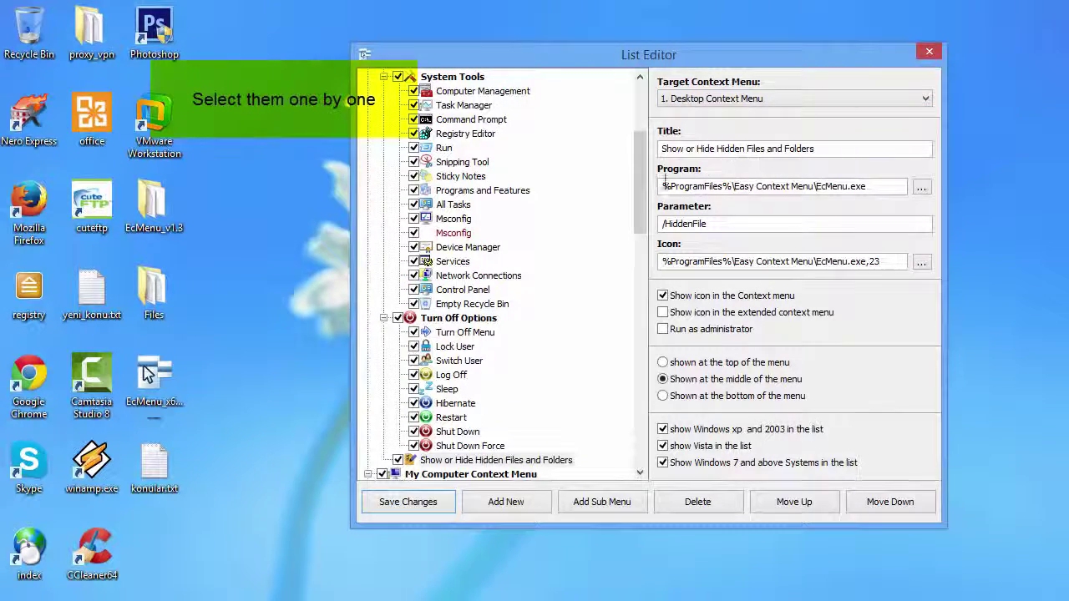
# Step: Move Show or Hide File Extensions out of Tools by setting its target context menu to 1. Desktop Context Menu
pyautogui.moveTo(639, 201); pyautogui.dragTo(581, 136)
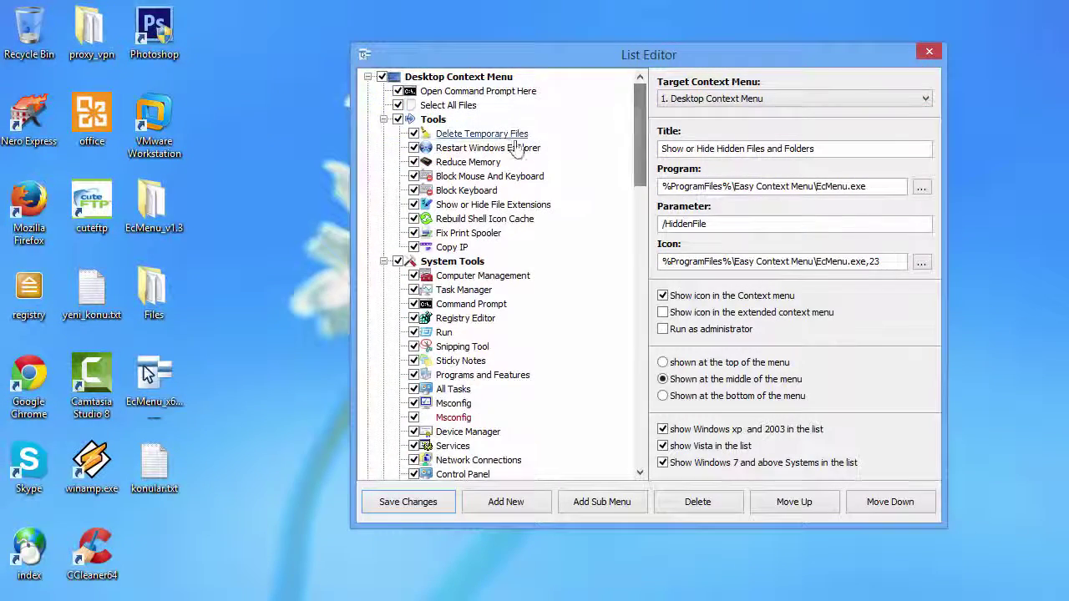
pyautogui.click(484, 206)
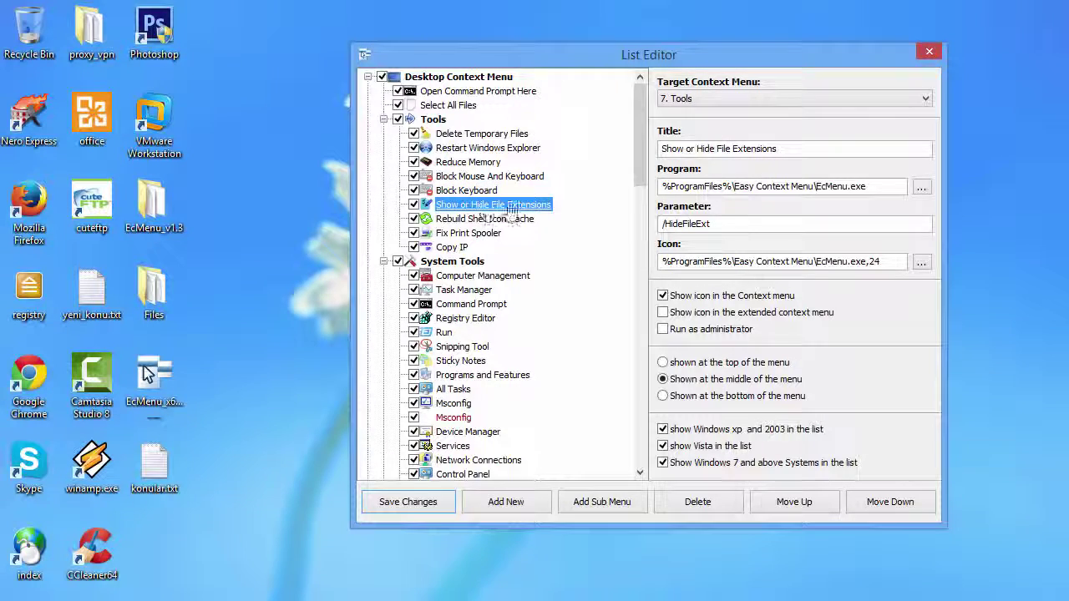
pyautogui.click(923, 101)
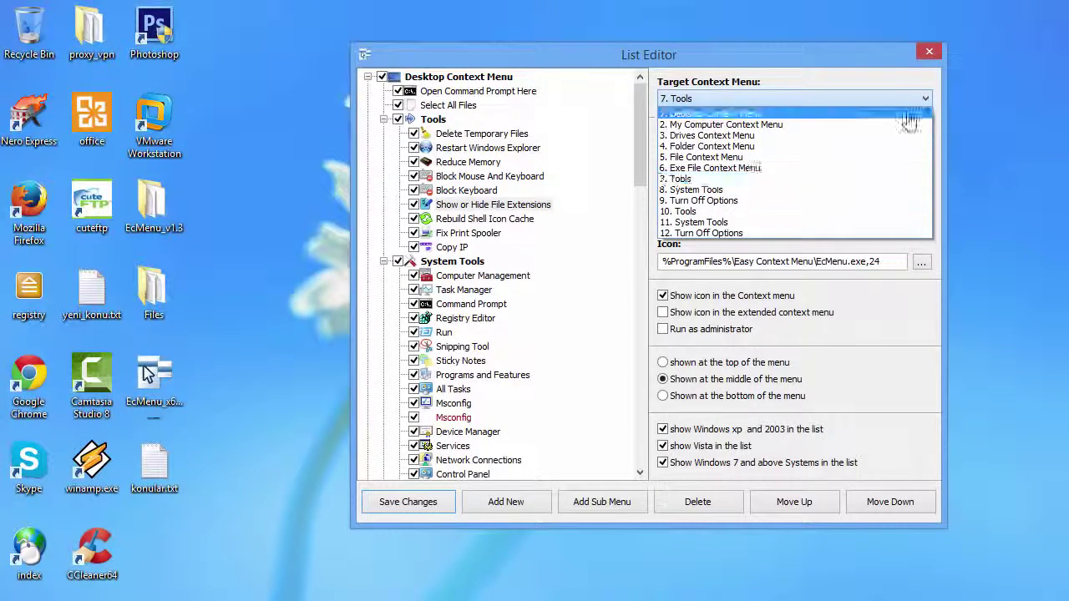
pyautogui.click(914, 110)
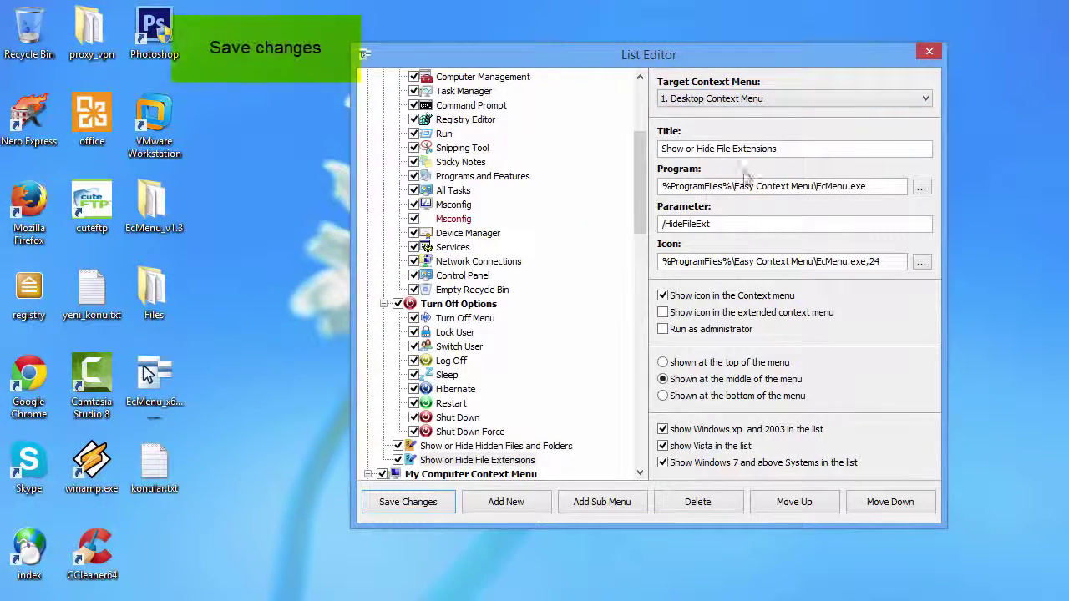
# Step: Save the changes to the item list and close the List Editor
pyautogui.moveTo(643, 200); pyautogui.dragTo(643, 214)
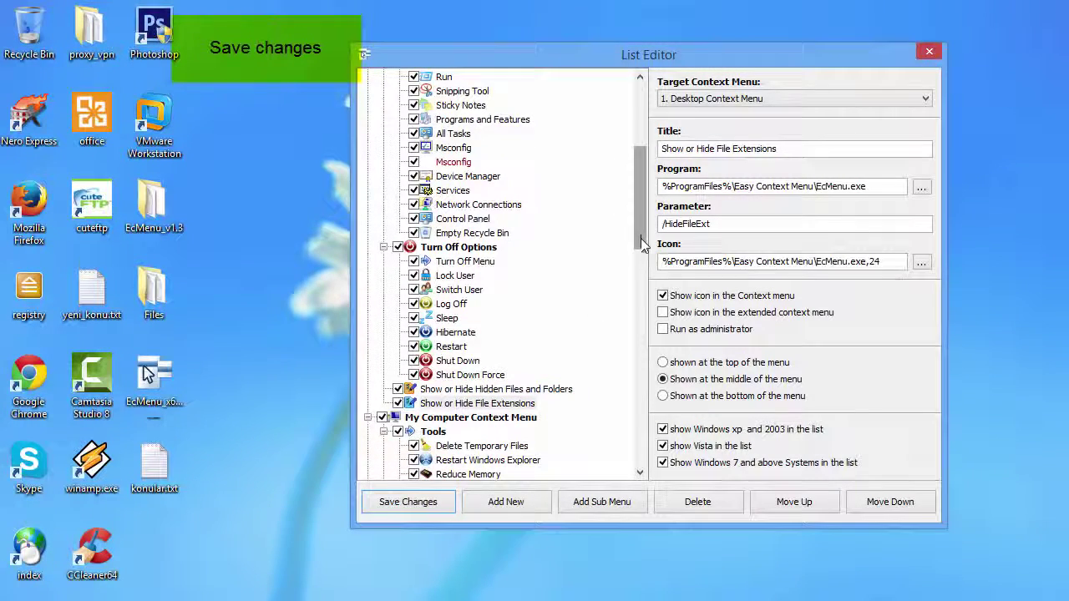
pyautogui.click(436, 506)
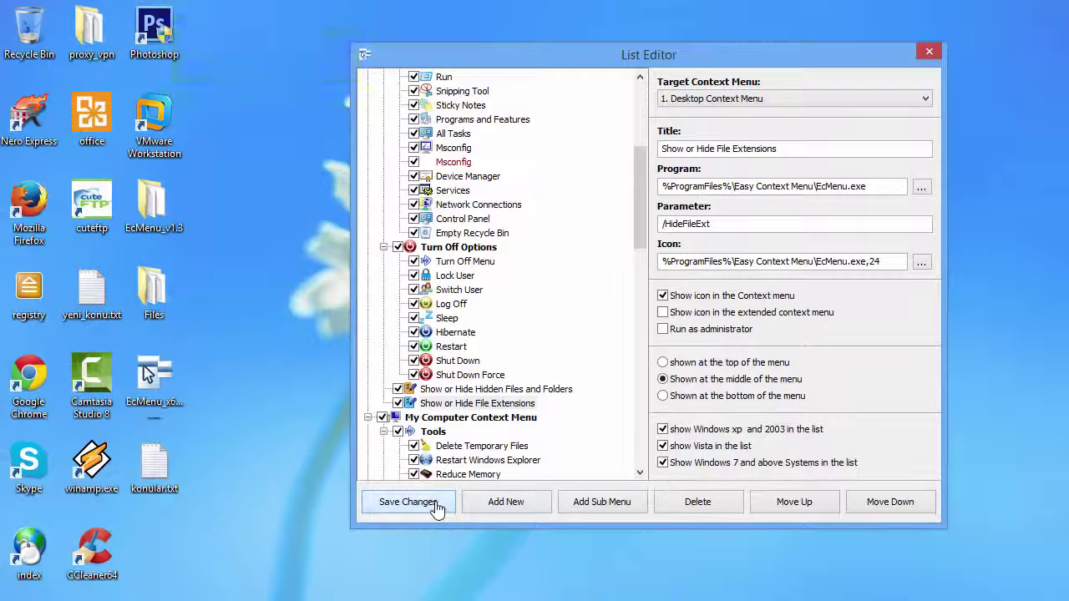
pyautogui.click(930, 52)
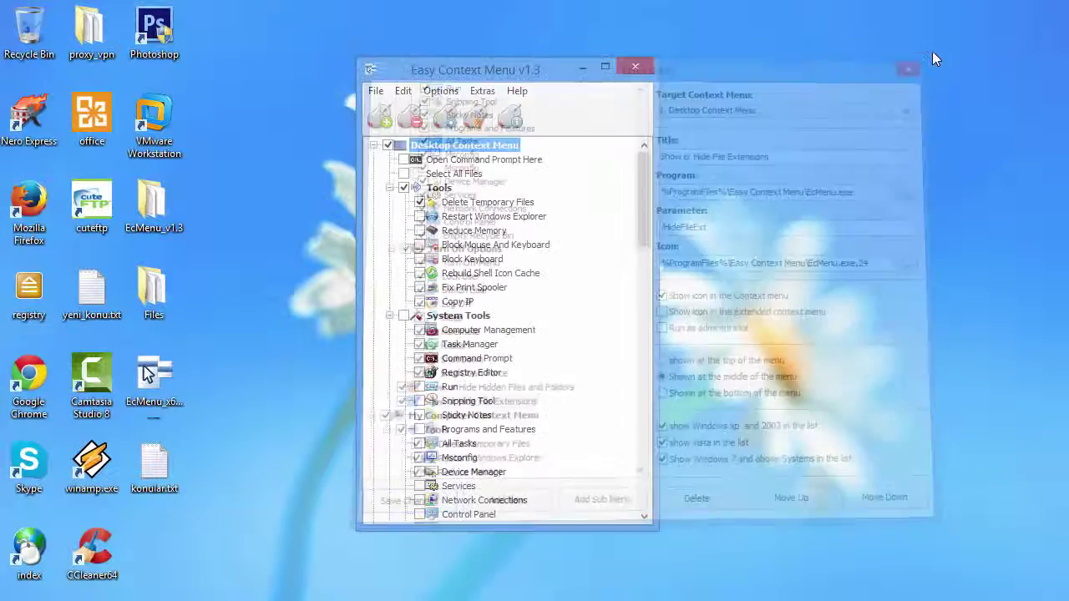
# Step: Enable Show or Hide Hidden Files and Folders and Show or Hide File Extensions under Desktop Context Menu, apply the changes and minimise the window
pyautogui.moveTo(644, 197); pyautogui.dragTo(656, 250)
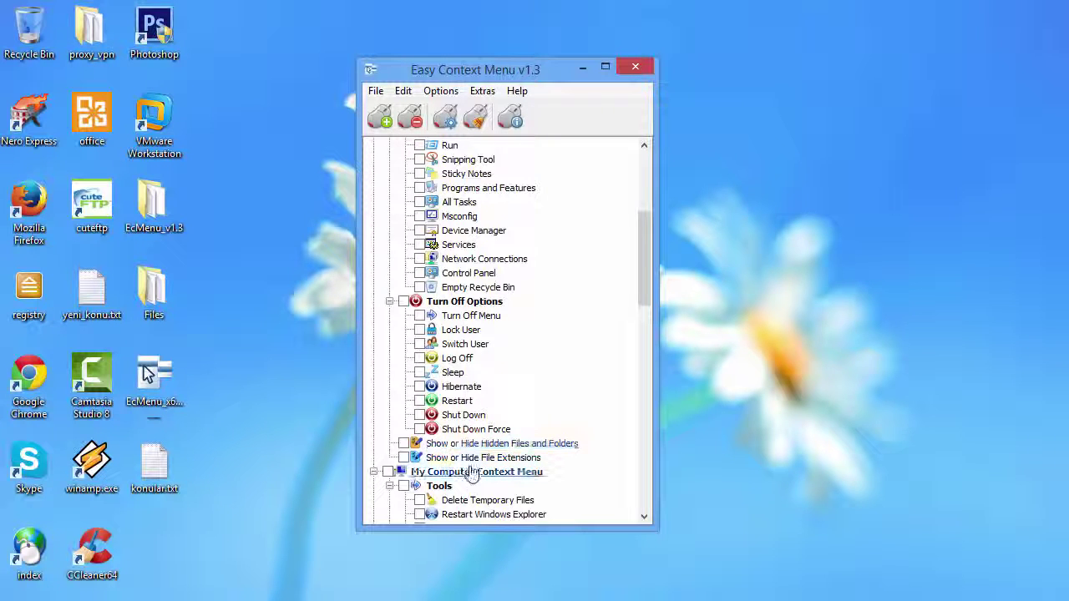
pyautogui.moveTo(472, 457); pyautogui.dragTo(406, 455)
pyautogui.click(404, 444)
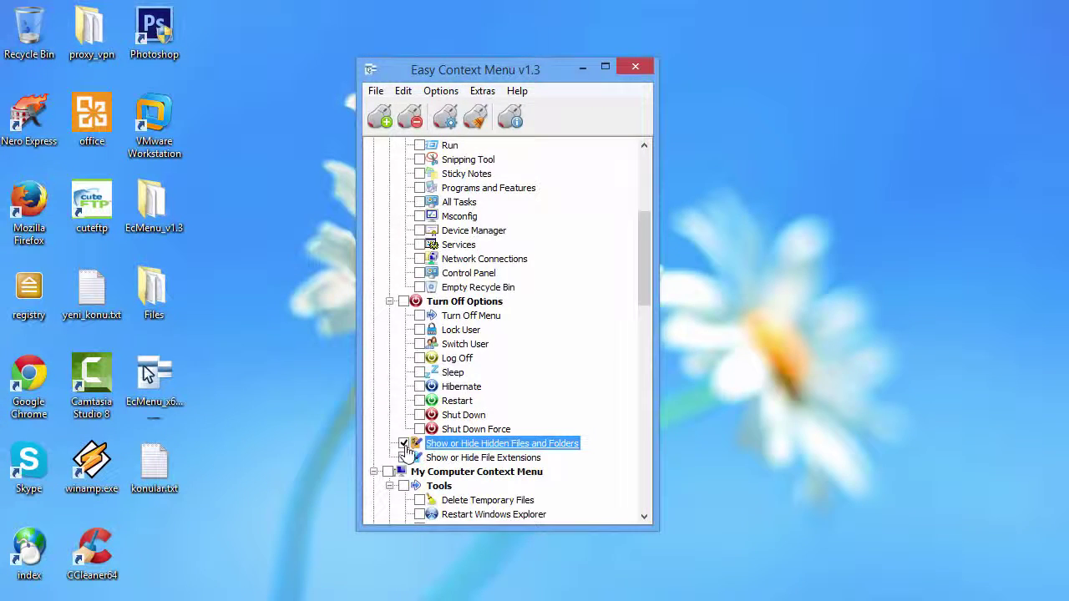
pyautogui.click(380, 116)
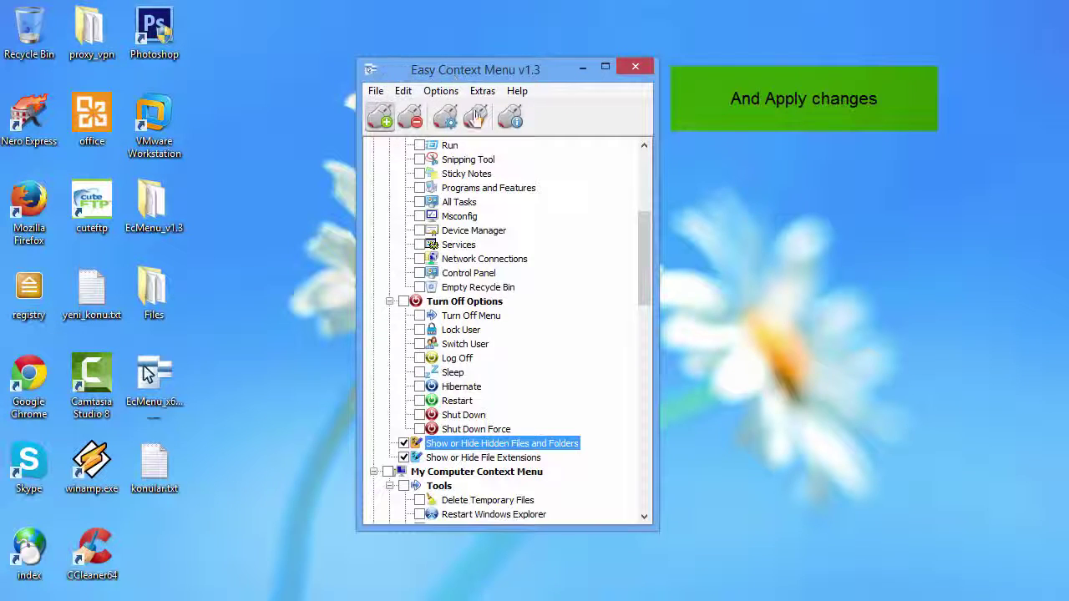
pyautogui.click(582, 72)
# Step: Check the desktop's normal context menu for the two Show or Hide entries, close it and restore Easy Context Menu
pyautogui.rightClick(465, 150)
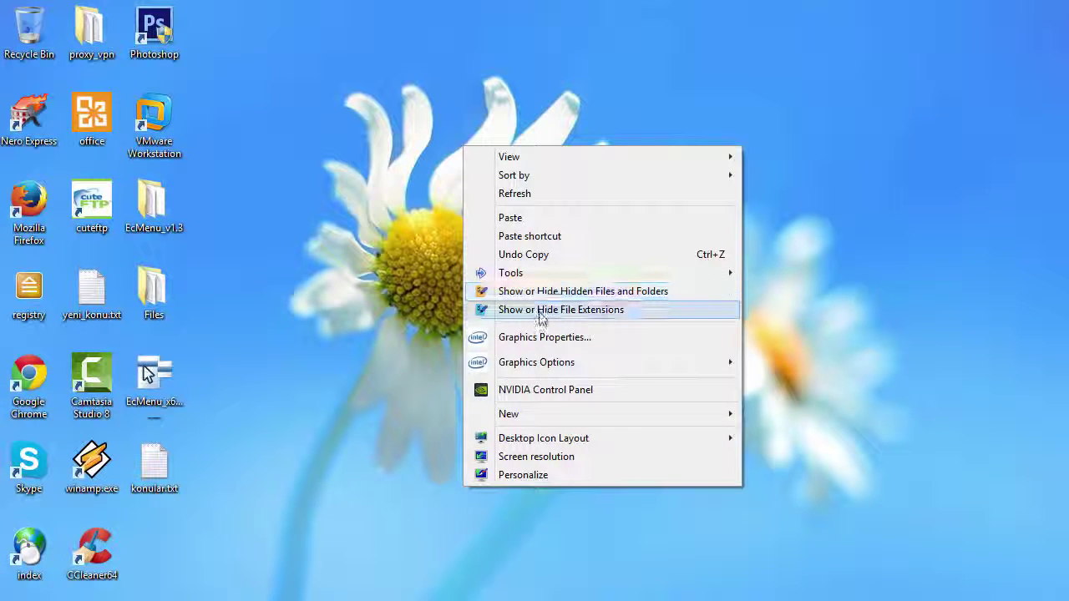
pyautogui.rightClick(512, 221)
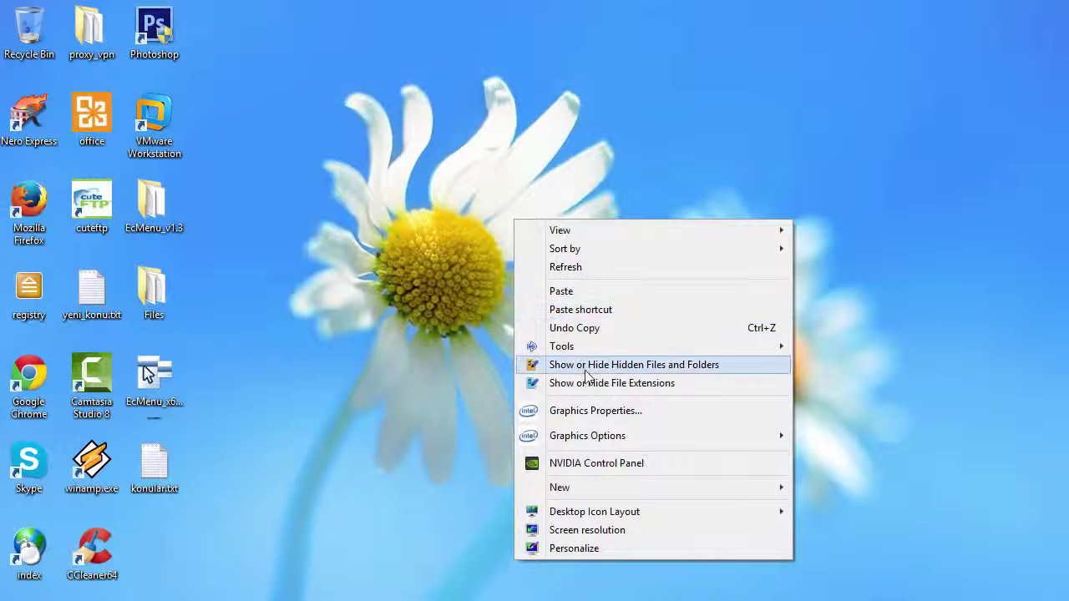
pyautogui.click(451, 377)
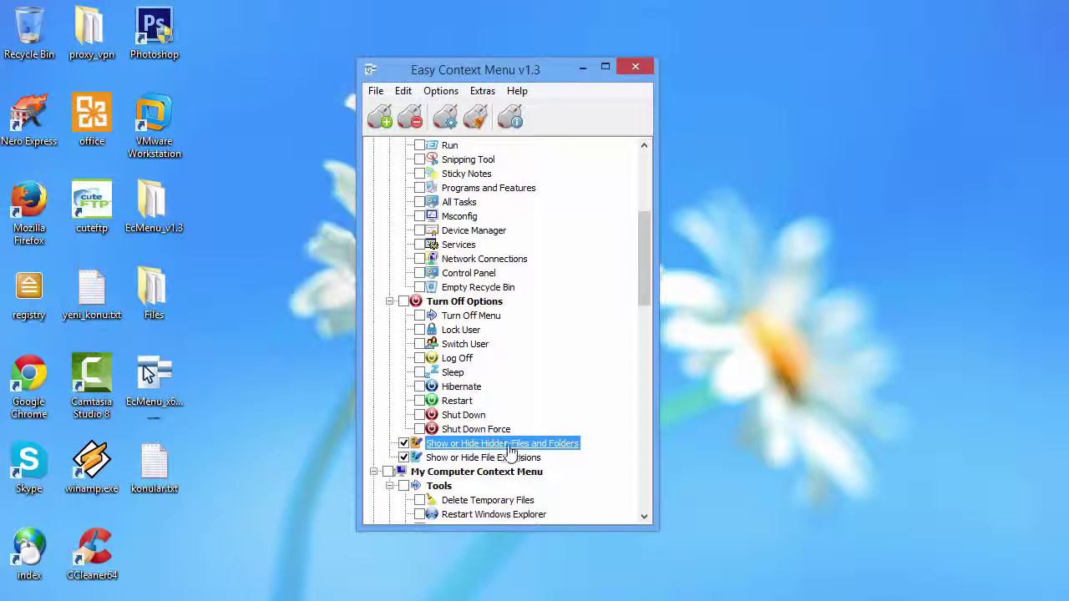
# Step: Turn on Enable Shift - Click for Show or Hide Hidden Files and Folders, apply the change and minimise the window
pyautogui.rightClick(509, 447)
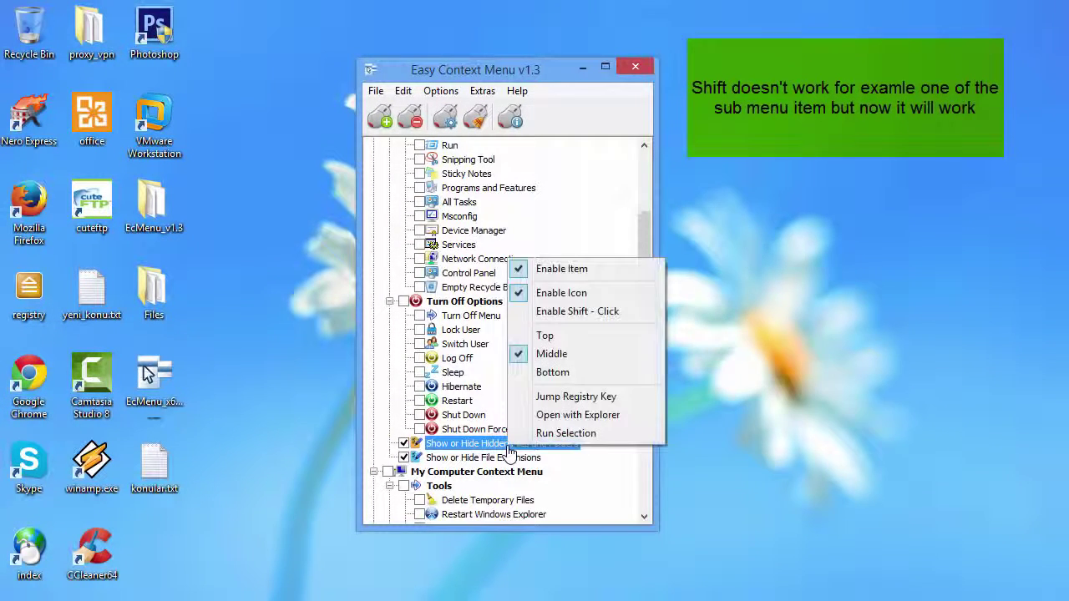
pyautogui.click(572, 314)
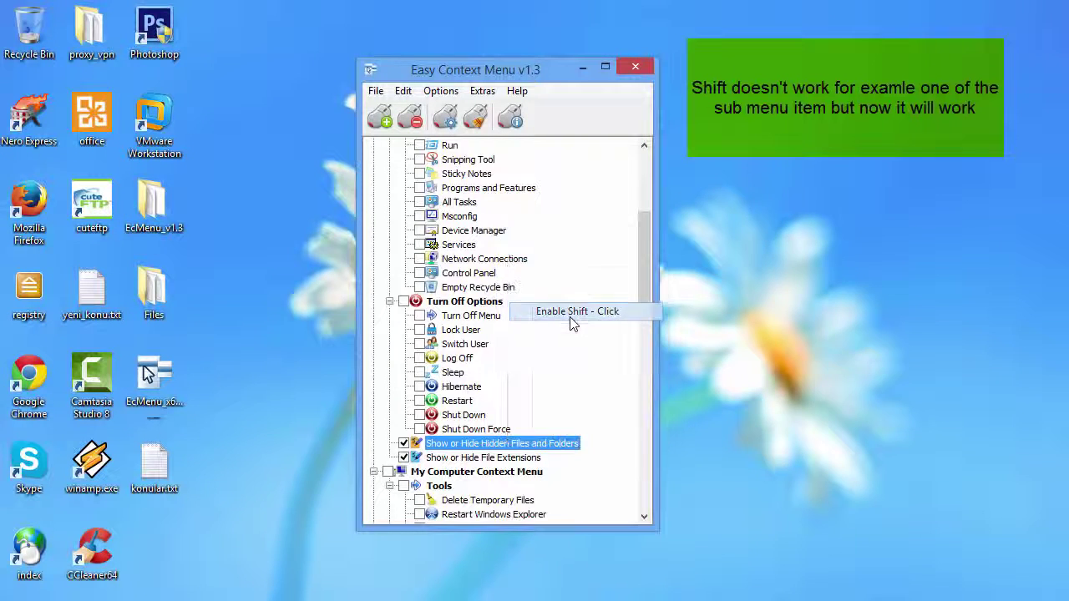
pyautogui.rightClick(518, 451)
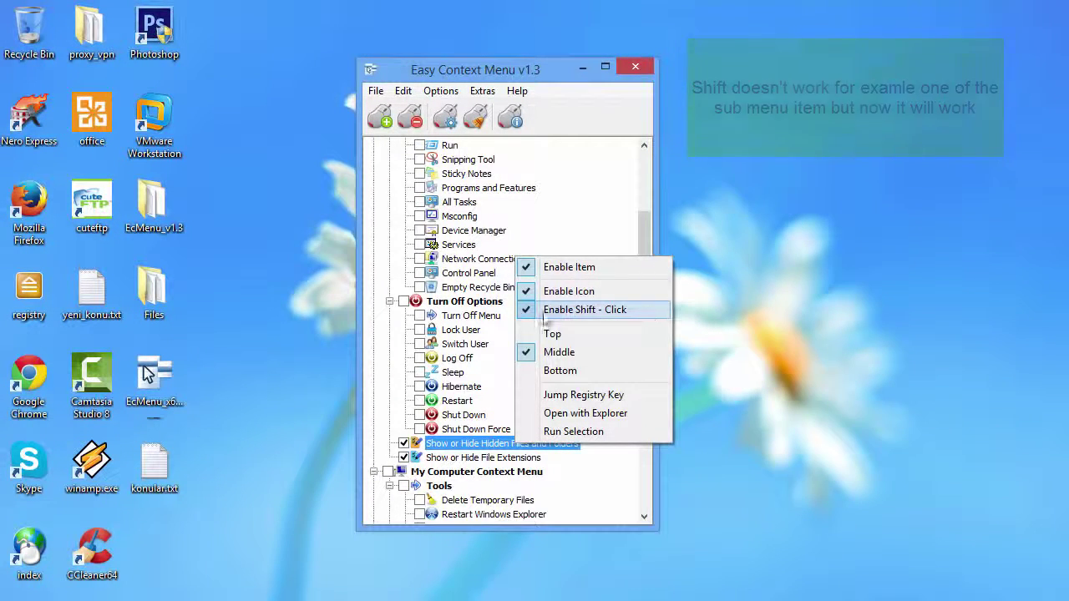
pyautogui.click(381, 122)
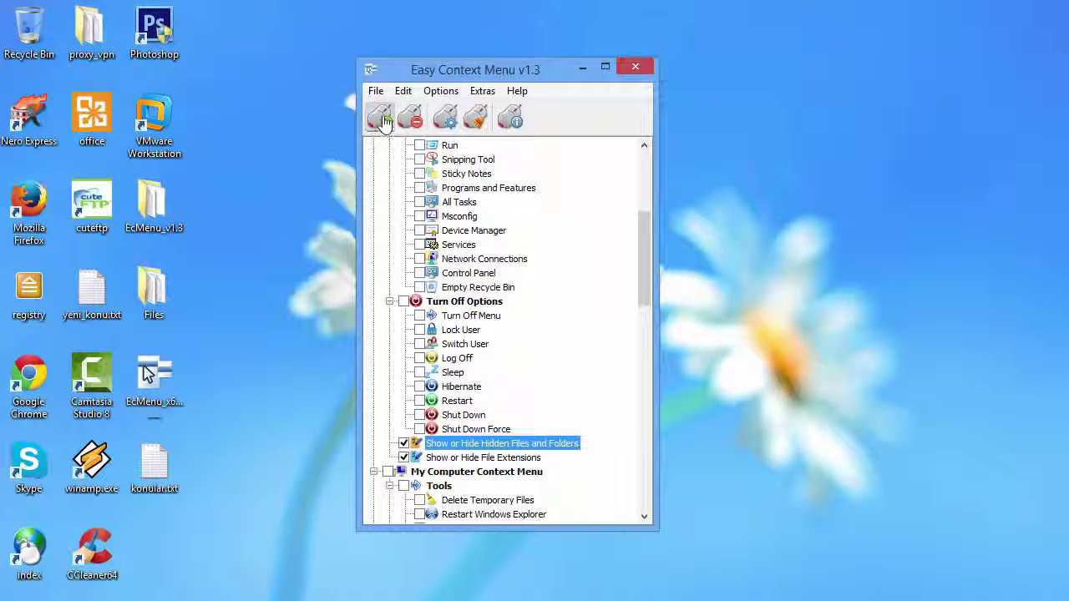
pyautogui.click(580, 69)
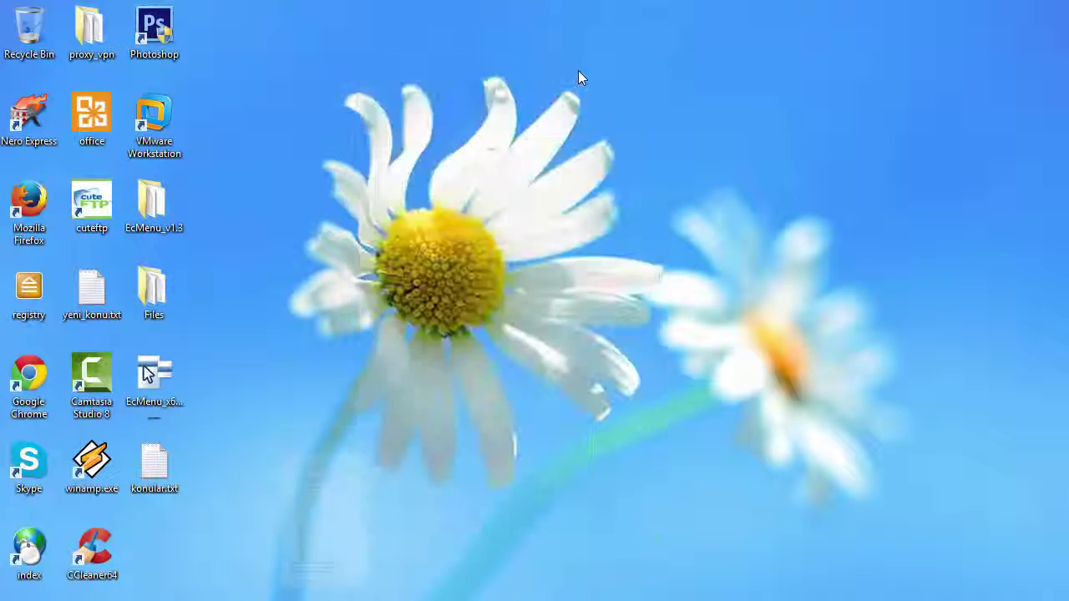
# Step: Compare the desktop's normal and extended context menus for the Show or Hide Hidden Files and Folders entry
pyautogui.rightClick(462, 170)
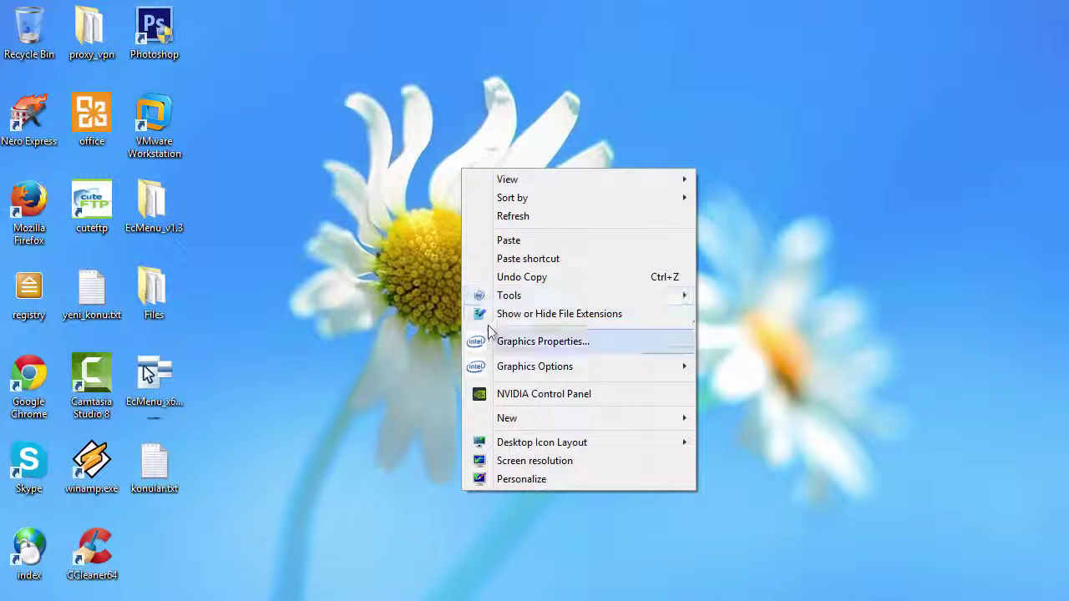
pyautogui.click(445, 200)
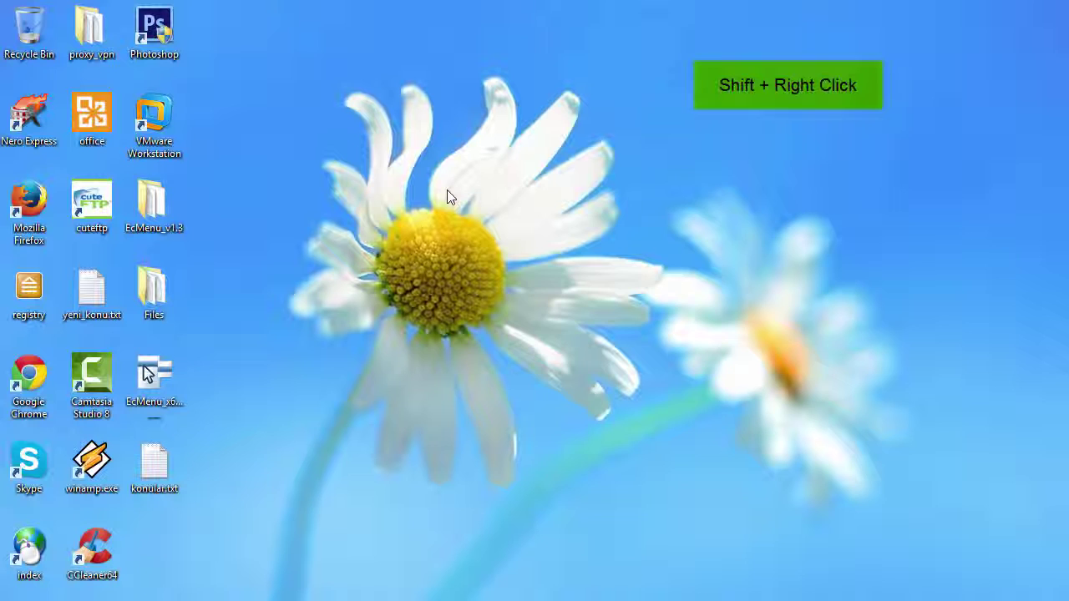
pyautogui.keyDown('shift'); pyautogui.rightClick(447, 190); pyautogui.keyUp('shift')
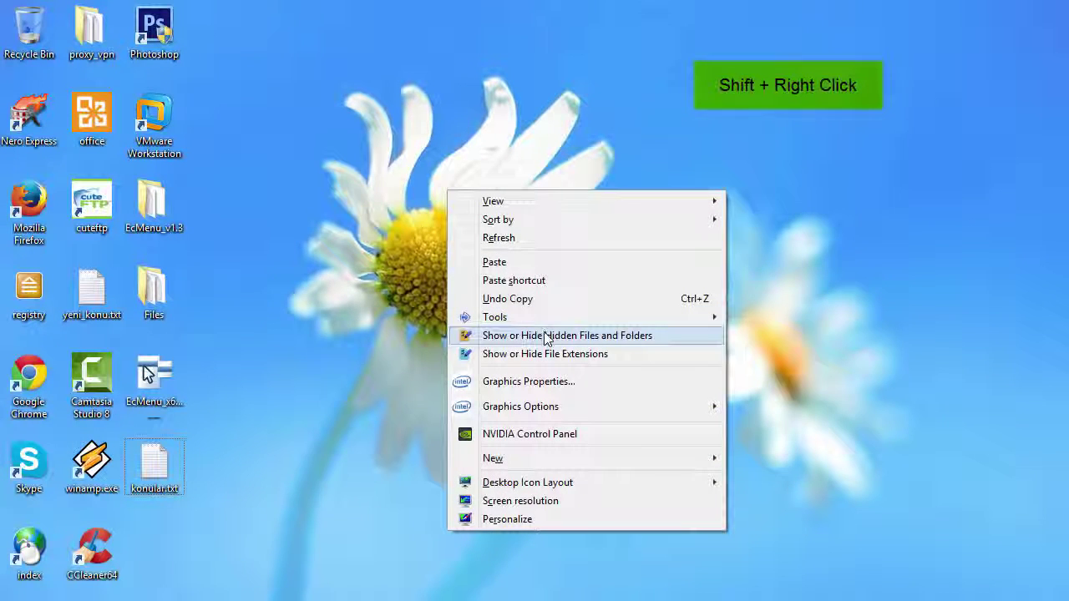
pyautogui.click(425, 298)
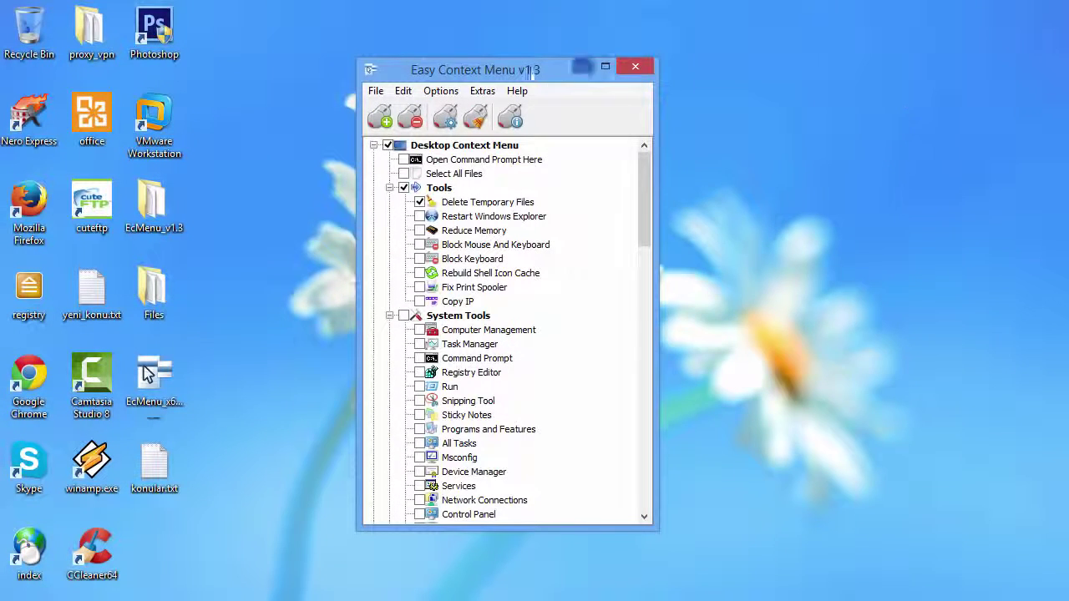
# Step: Add the Skype desktop shortcut to Desktop Context Menu in the List Editor, save the changes and close the editor
pyautogui.moveTo(528, 73); pyautogui.dragTo(579, 46)
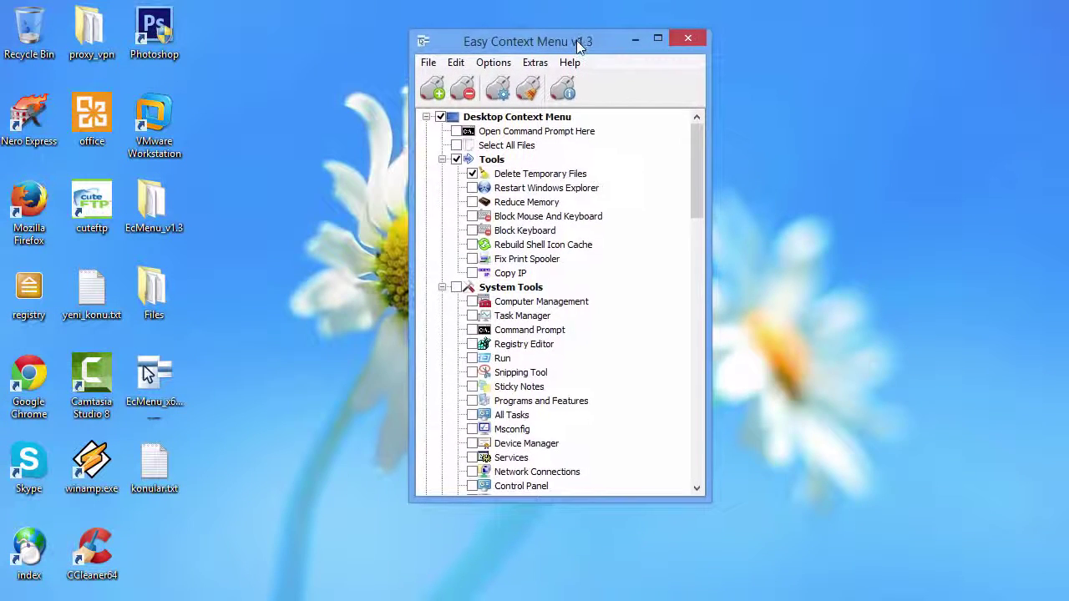
pyautogui.click(514, 99)
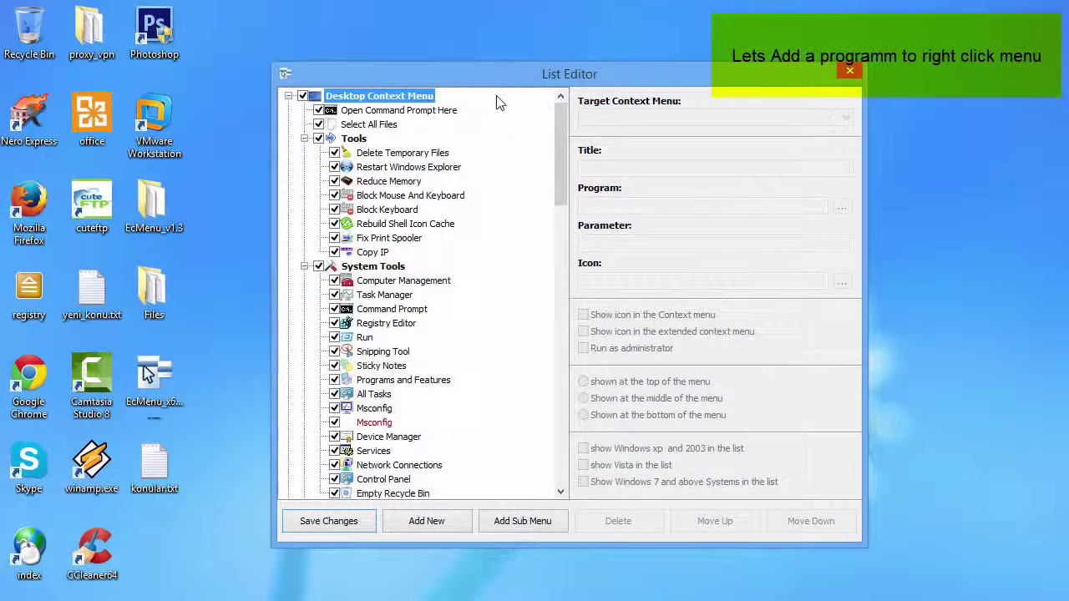
pyautogui.moveTo(522, 88); pyautogui.dragTo(560, 49)
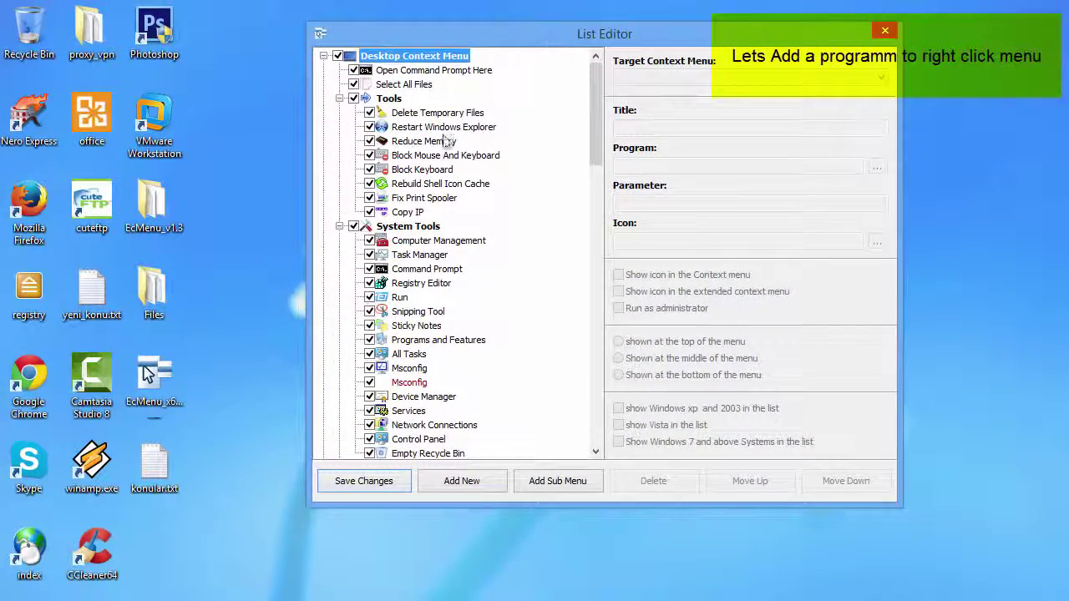
pyautogui.moveTo(33, 461); pyautogui.dragTo(515, 220)
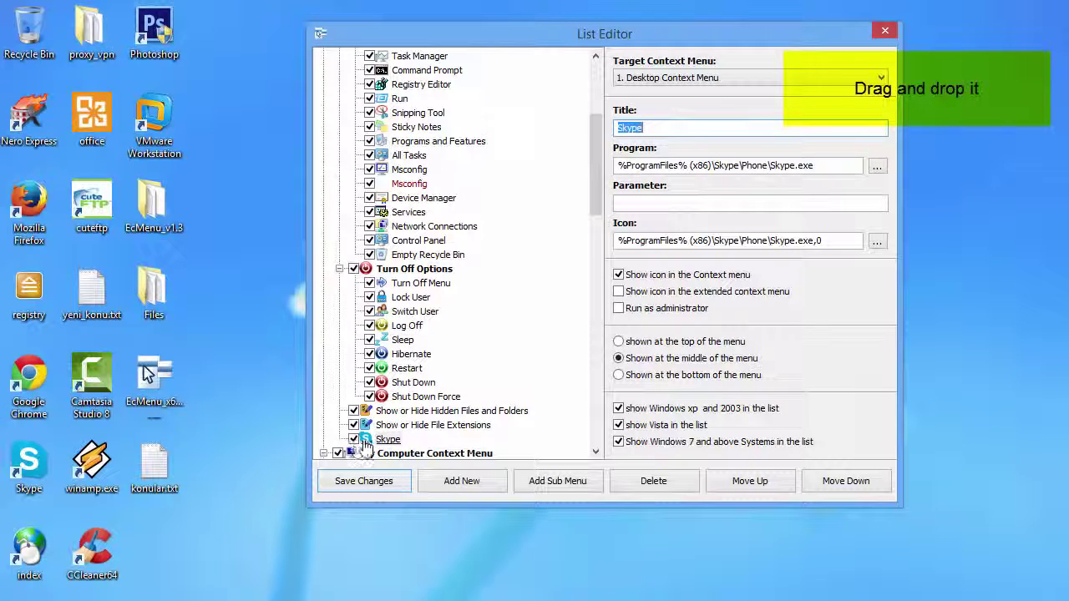
pyautogui.click(382, 488)
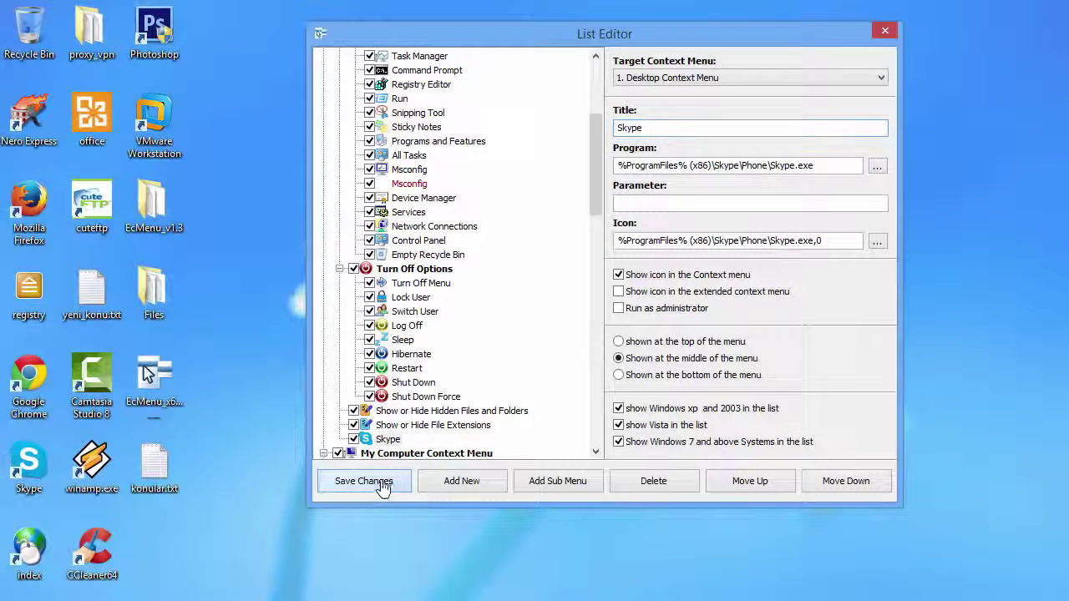
pyautogui.click(882, 34)
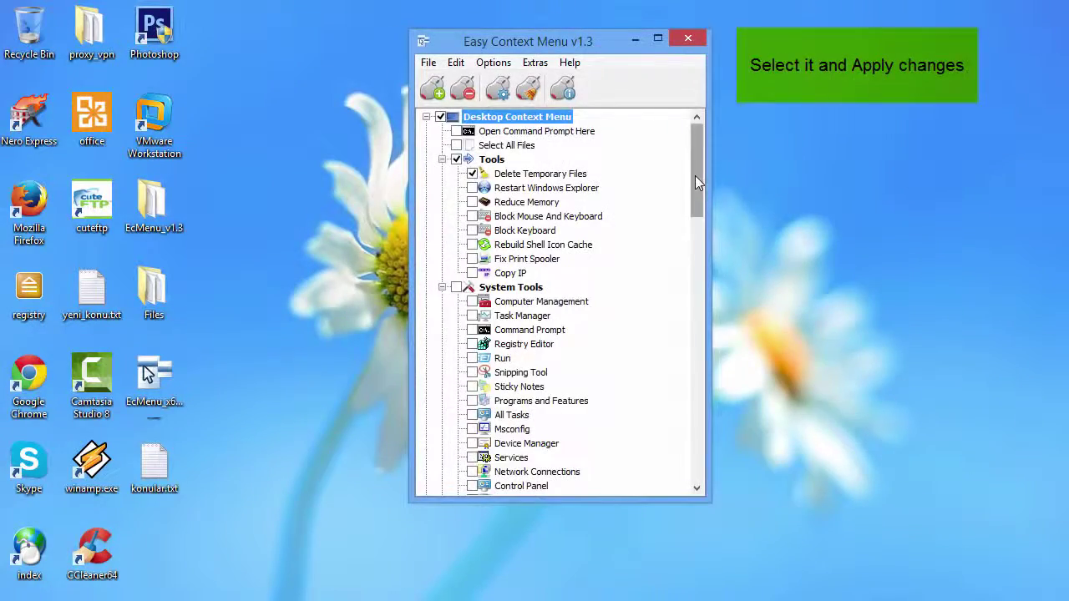
# Step: Enable Skype under Desktop Context Menu, apply the change and minimise the window
pyautogui.moveTo(694, 176)
pyautogui.mouseDown()
pyautogui.moveTo(692, 455)
pyautogui.moveTo(702, 266)
pyautogui.mouseUp()
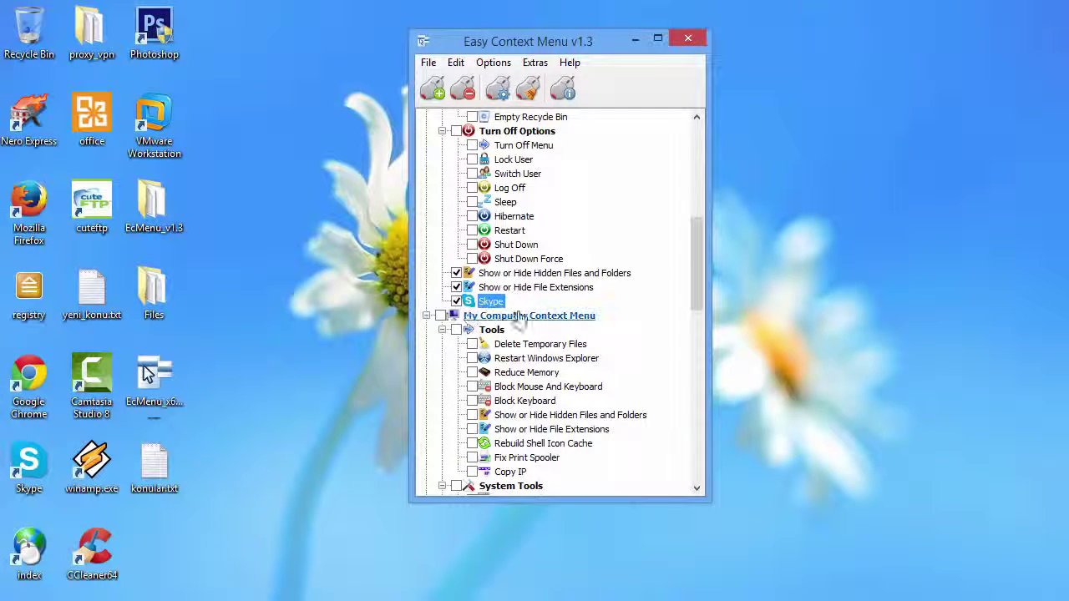
pyautogui.click(434, 90)
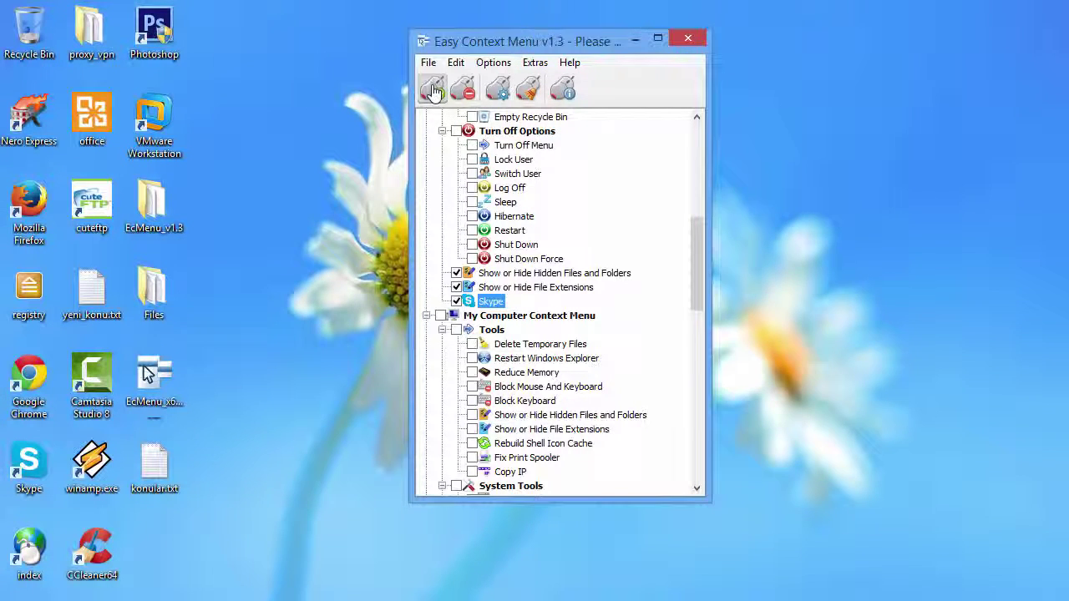
pyautogui.click(632, 40)
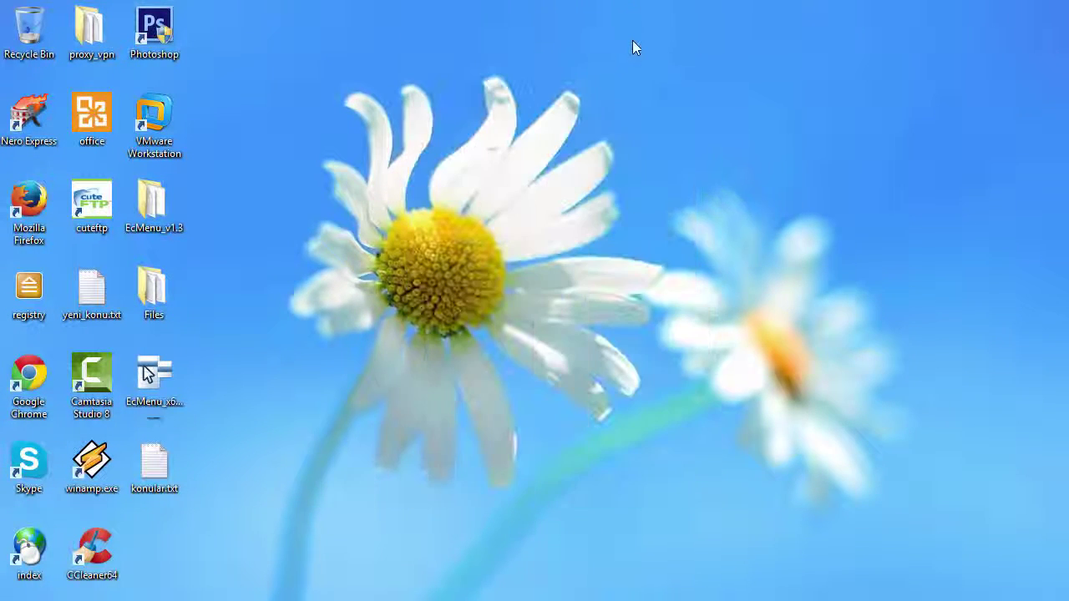
# Step: Examine the desktop context menu for the Skype entry and unneeded entries such as Open Windows PowerShell Here as Administrator
pyautogui.rightClick(489, 119)
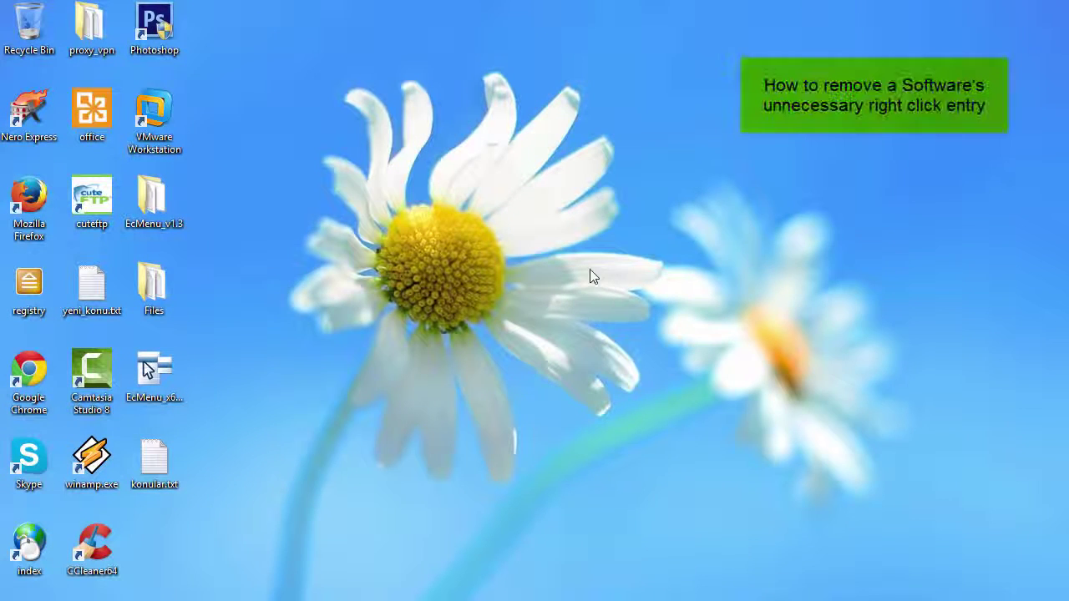
pyautogui.rightClick(520, 279)
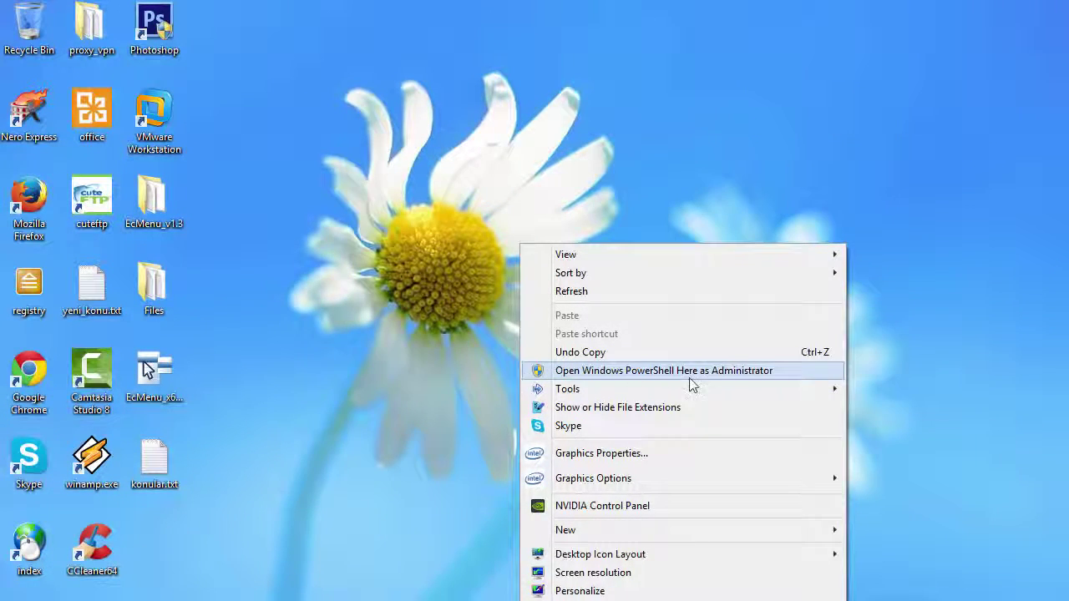
pyautogui.click(417, 407)
# Step: Reopen Easy Context Menu and bring up its ContextMenu Cleaner
pyautogui.doubleClick(154, 372)
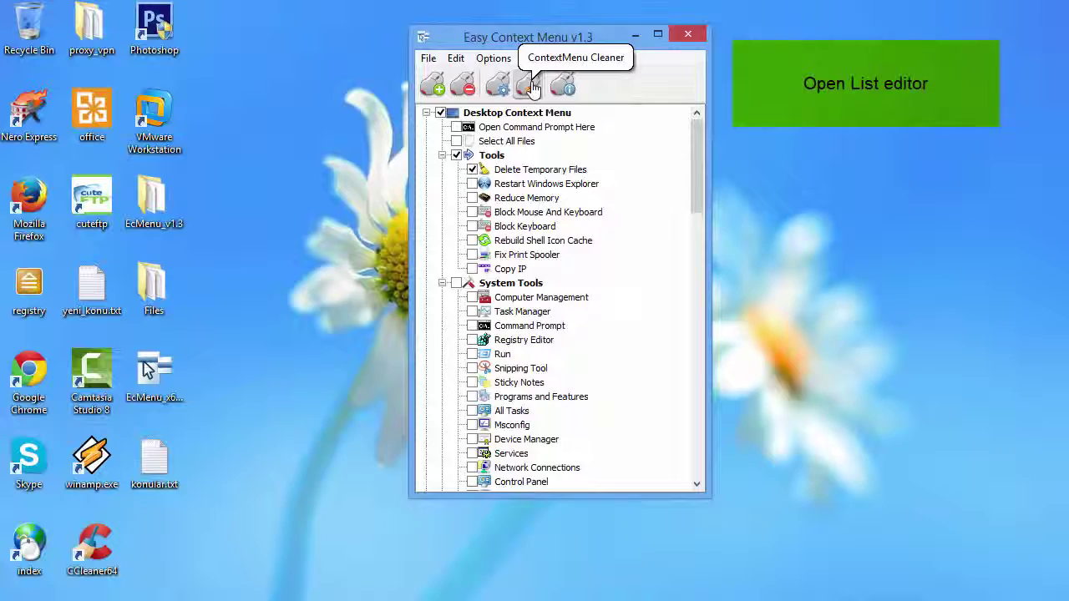
pyautogui.click(528, 84)
pyautogui.moveTo(531, 108); pyautogui.dragTo(515, 88)
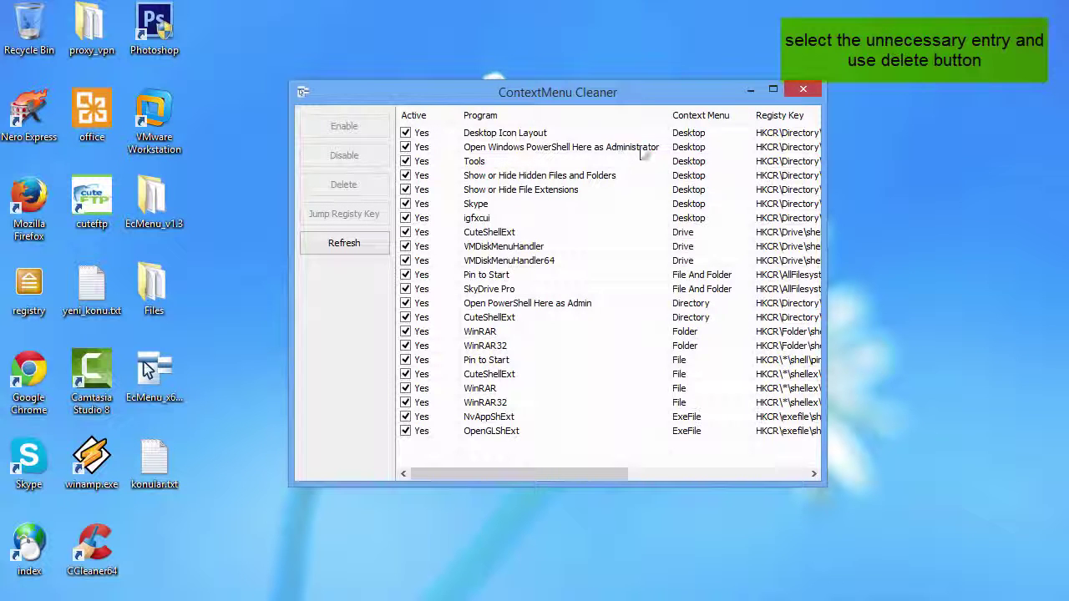
# Step: Delete the Open Windows PowerShell Here as Administrator entry from the desktop context menu and close ContextMenu Cleaner
pyautogui.click(501, 150)
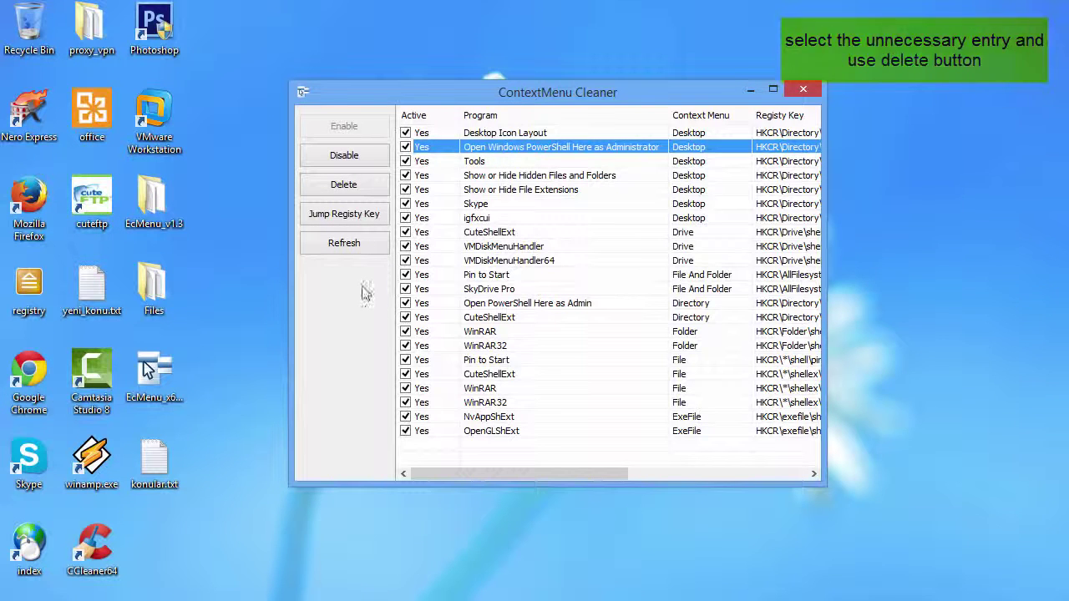
pyautogui.click(342, 185)
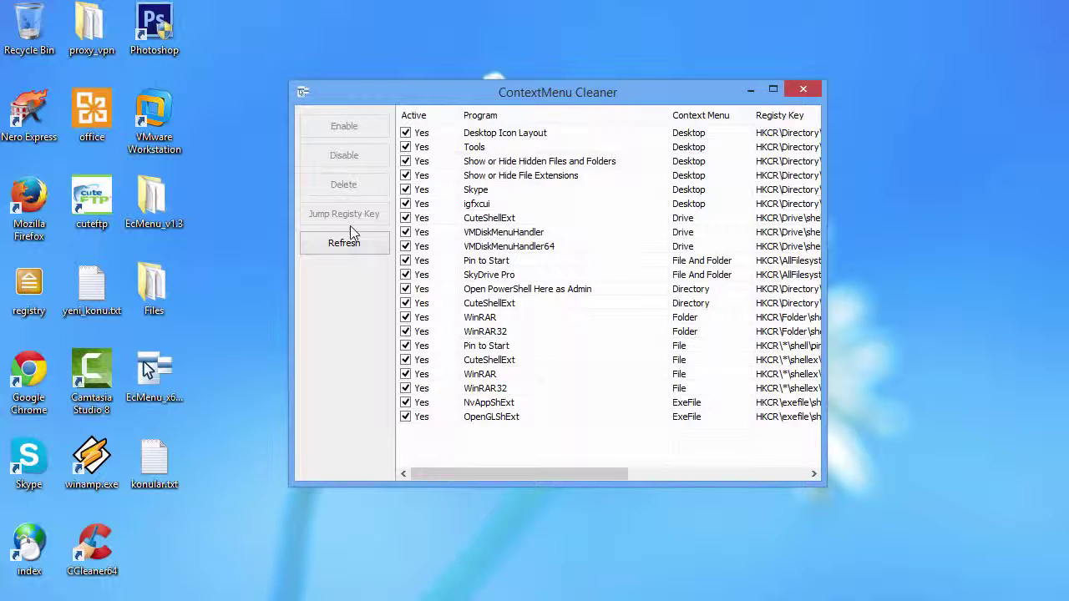
pyautogui.click(801, 92)
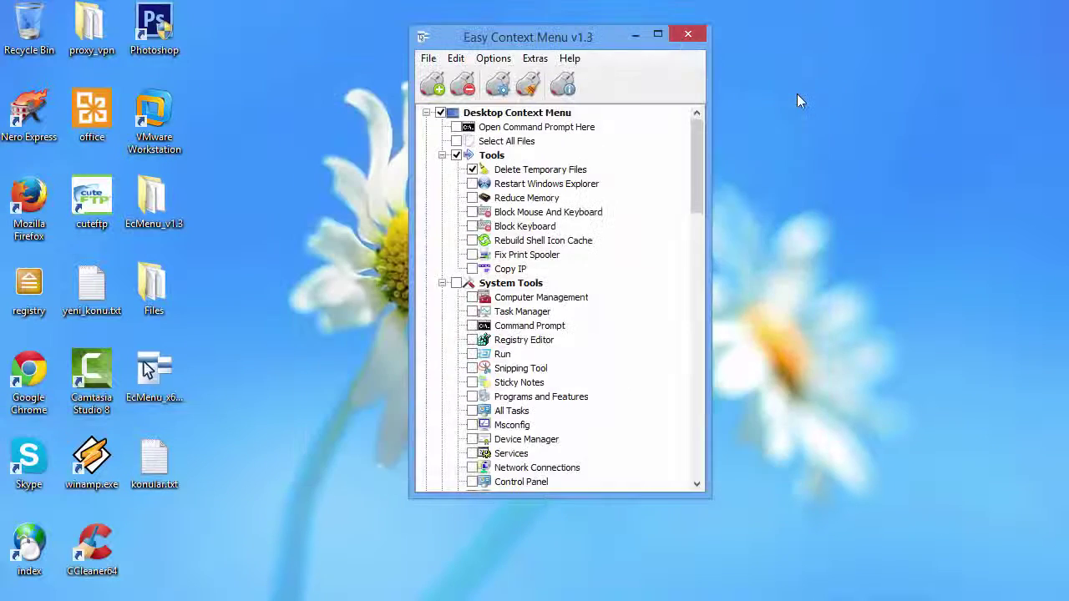
# Step: Minimise Easy Context Menu and check the desktop context menu for the deleted PowerShell entry
pyautogui.click(635, 35)
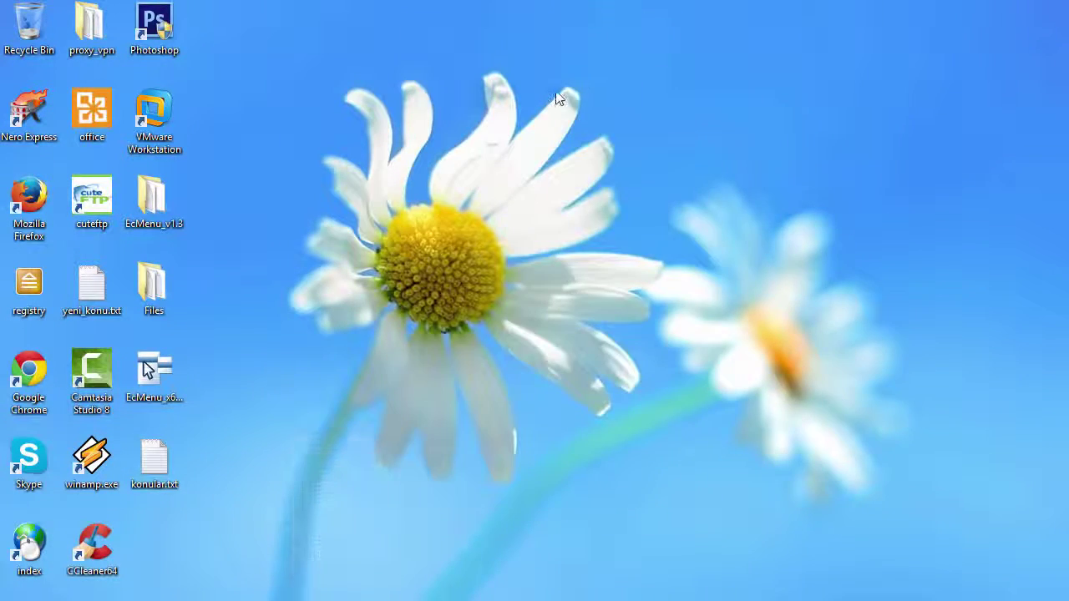
pyautogui.rightClick(556, 91)
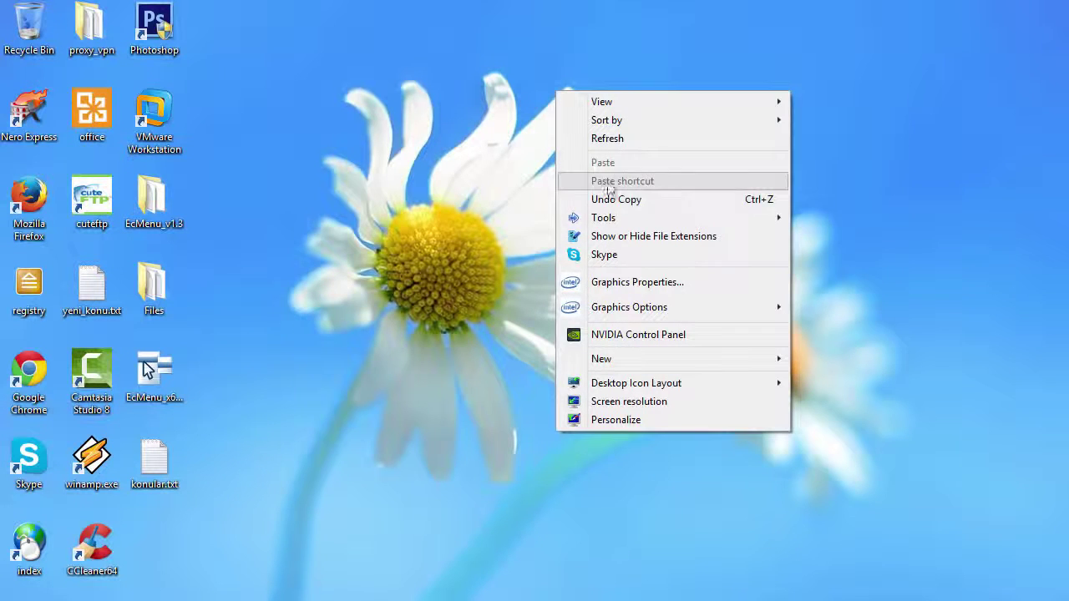
pyautogui.click(694, 137)
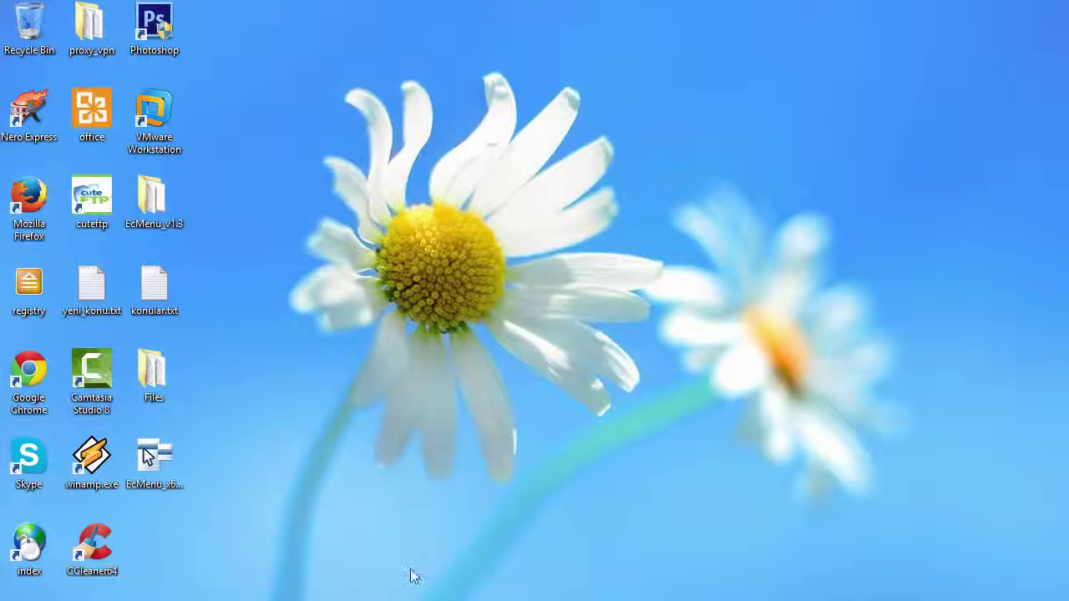
# Step: Reopen Easy Context Menu, enable Take Ownership and Block Access for both files and folders, and apply the changes
pyautogui.doubleClick(147, 455)
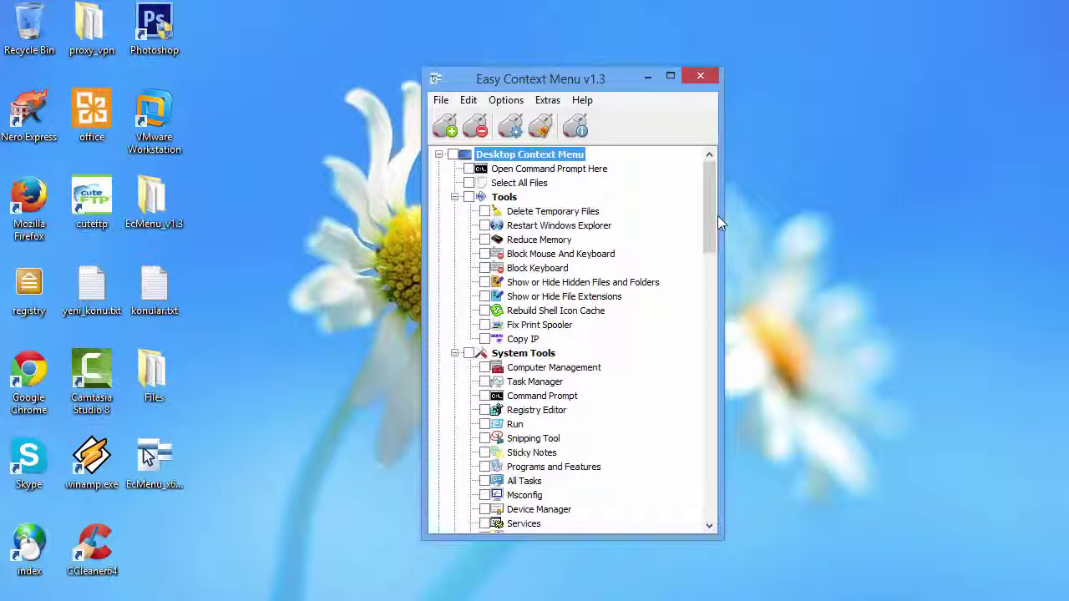
pyautogui.scroll(-1, 709, 215)
pyautogui.moveTo(710, 215); pyautogui.dragTo(703, 469)
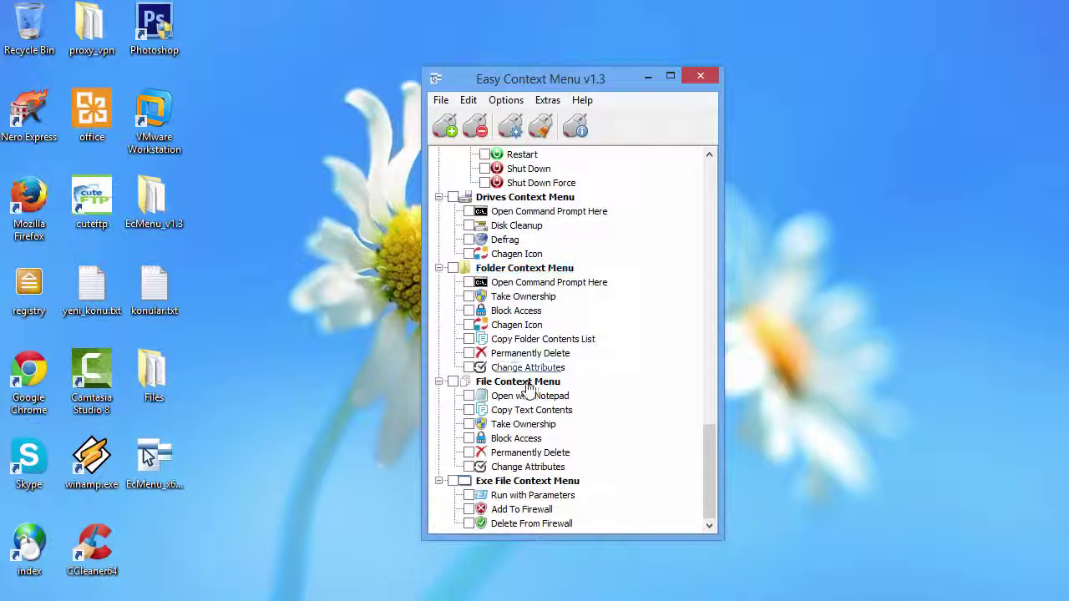
pyautogui.click(468, 424)
pyautogui.click(468, 438)
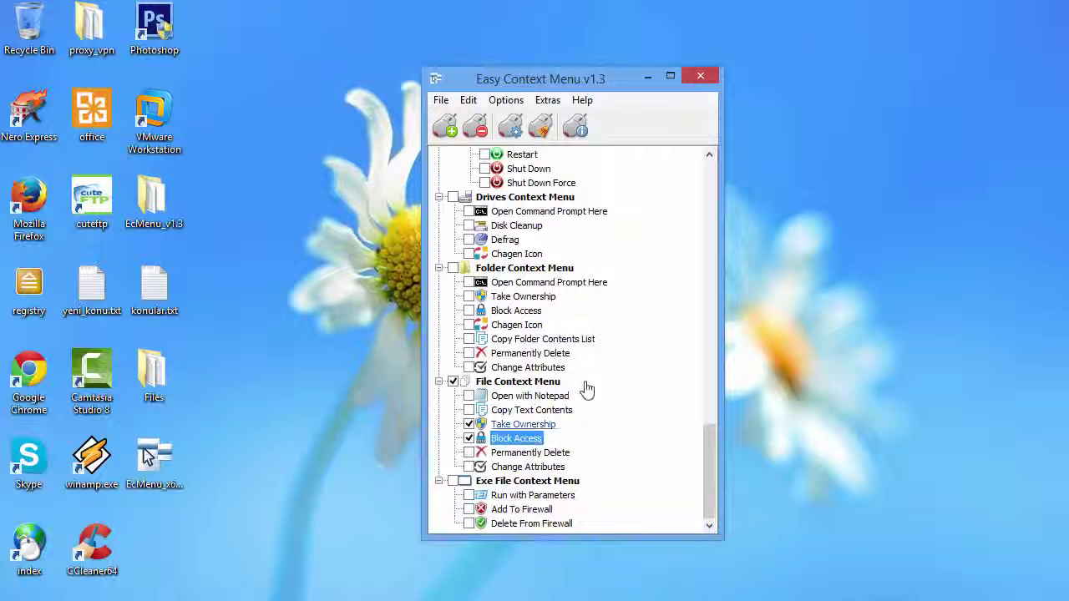
pyautogui.click(469, 311)
pyautogui.click(468, 296)
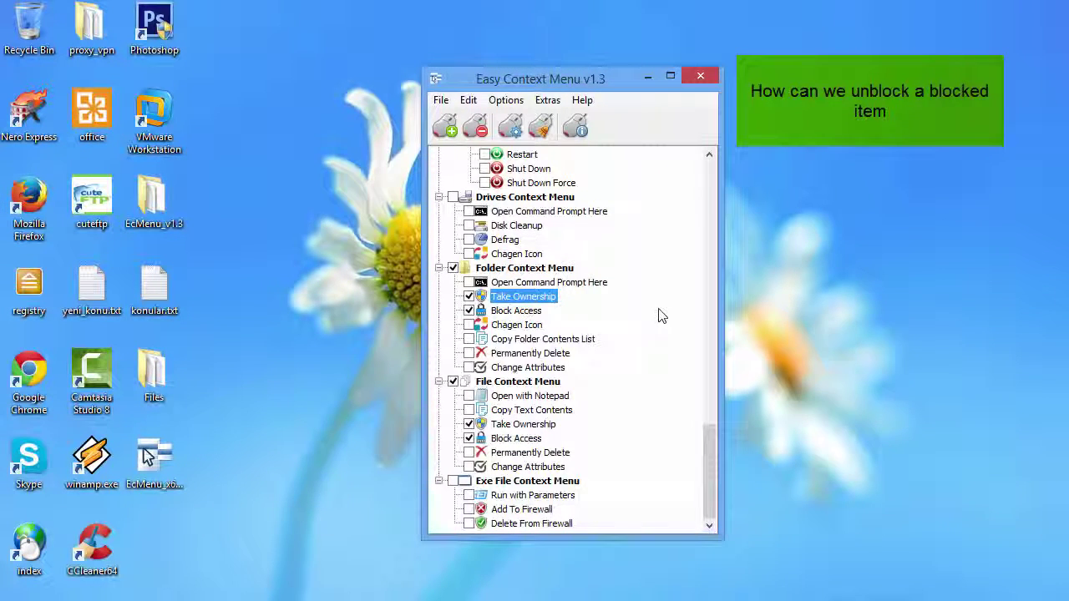
pyautogui.click(444, 125)
pyautogui.click(643, 77)
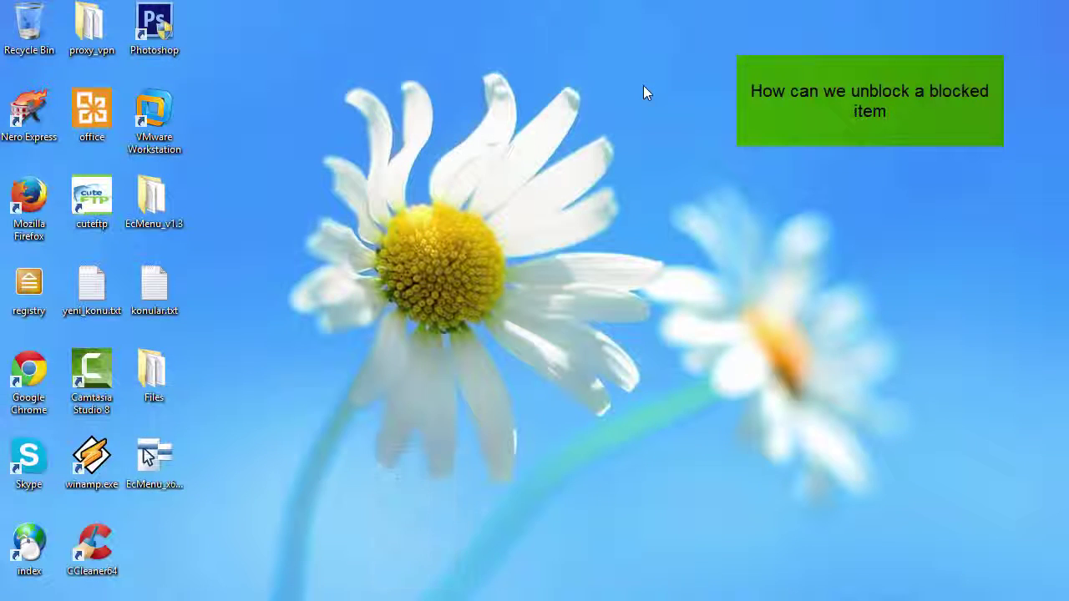
# Step: Block access to konular.txt on the desktop and test the block by trying to open the file
pyautogui.rightClick(155, 290)
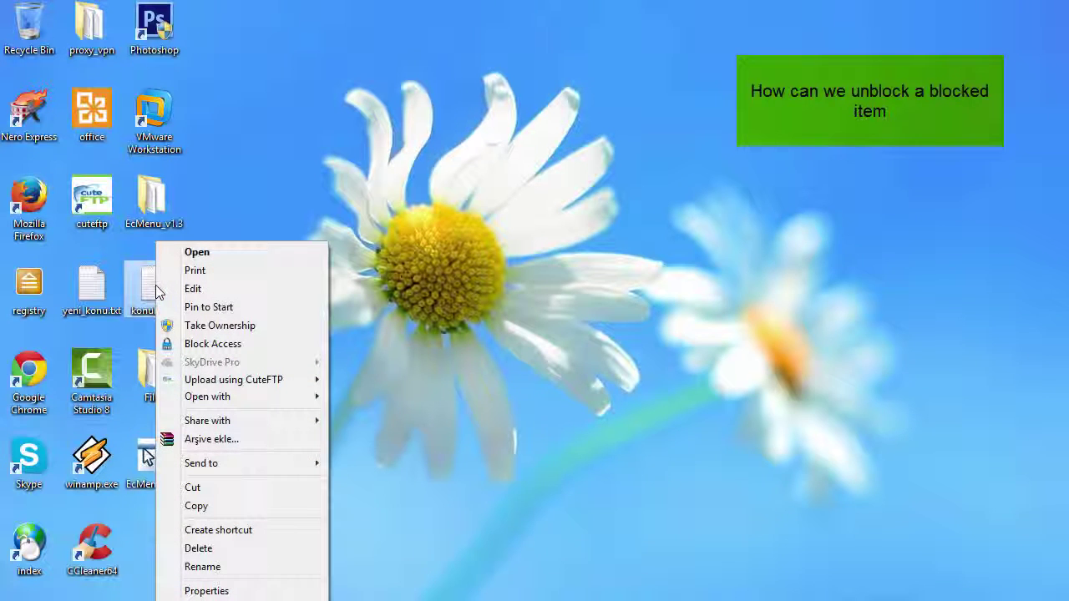
pyautogui.click(255, 347)
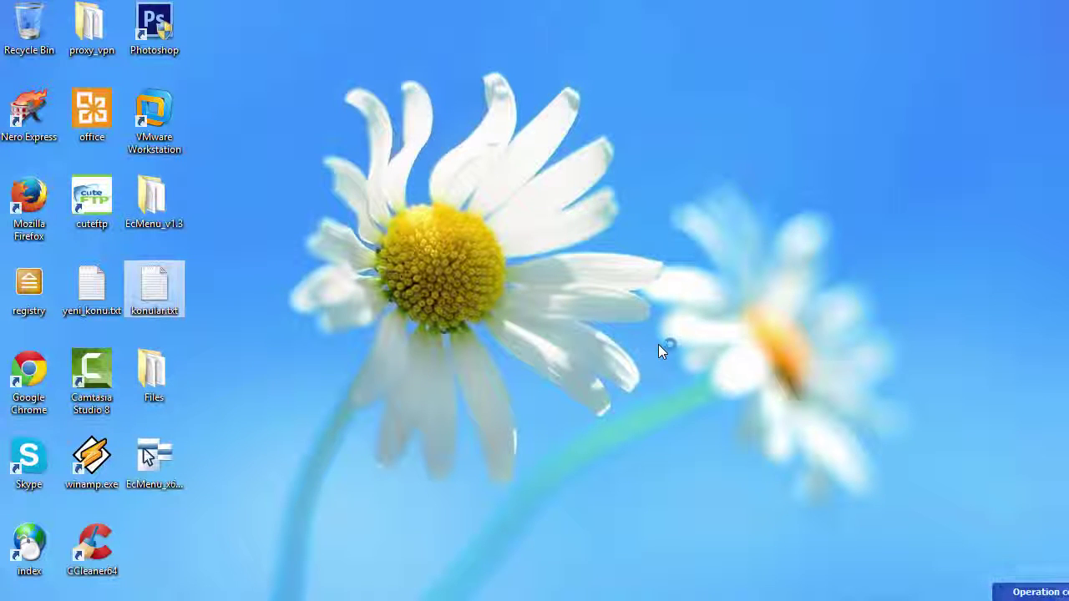
pyautogui.doubleClick(162, 297)
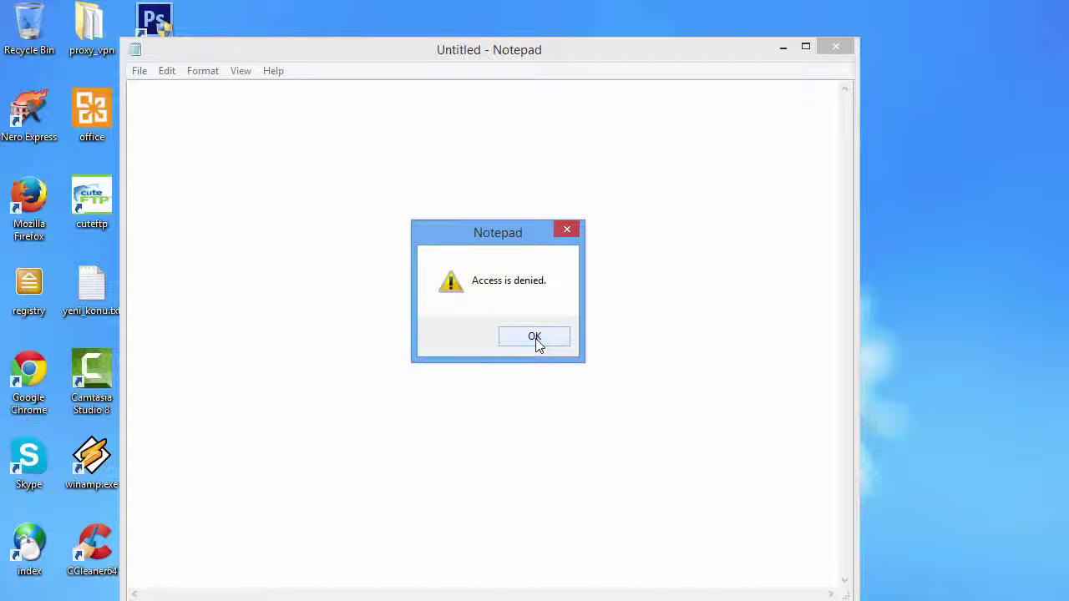
pyautogui.click(534, 337)
pyautogui.click(843, 48)
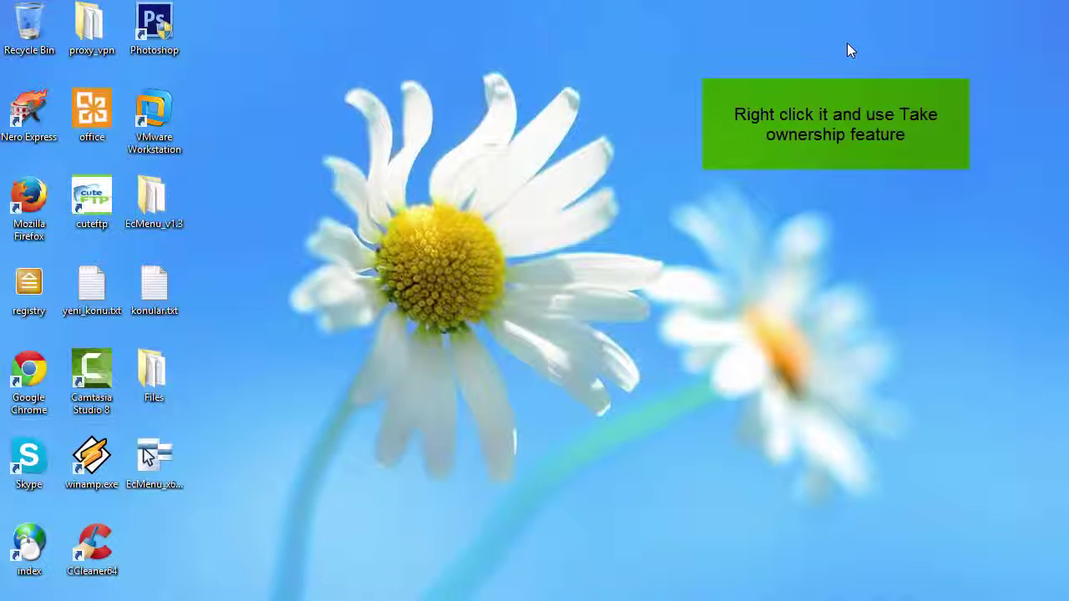
# Step: Unblock konular.txt with Take Ownership, open it to check access, and close it
pyautogui.rightClick(154, 287)
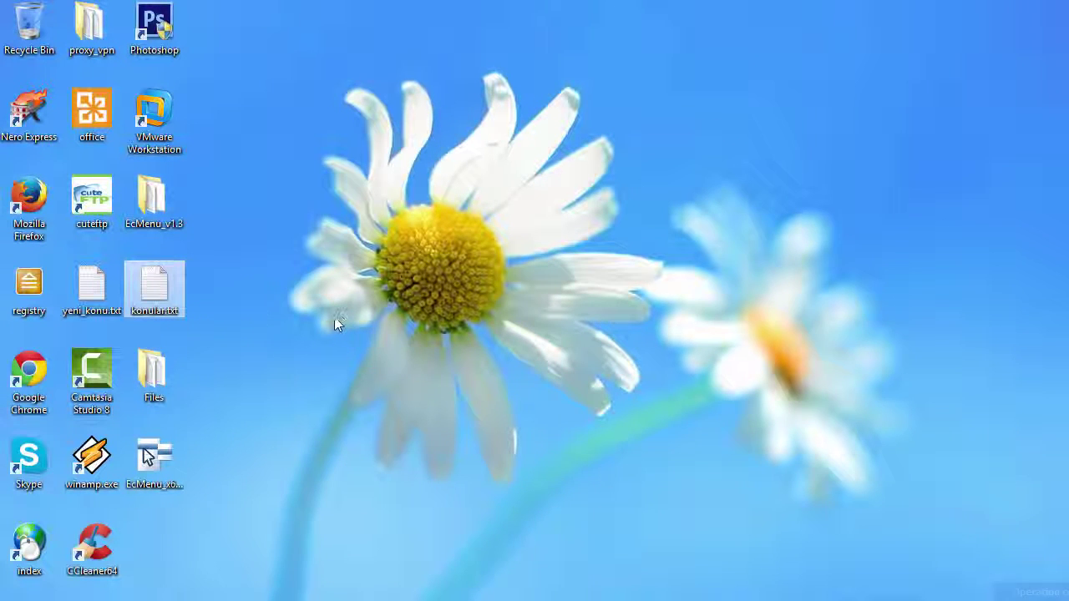
pyautogui.doubleClick(154, 288)
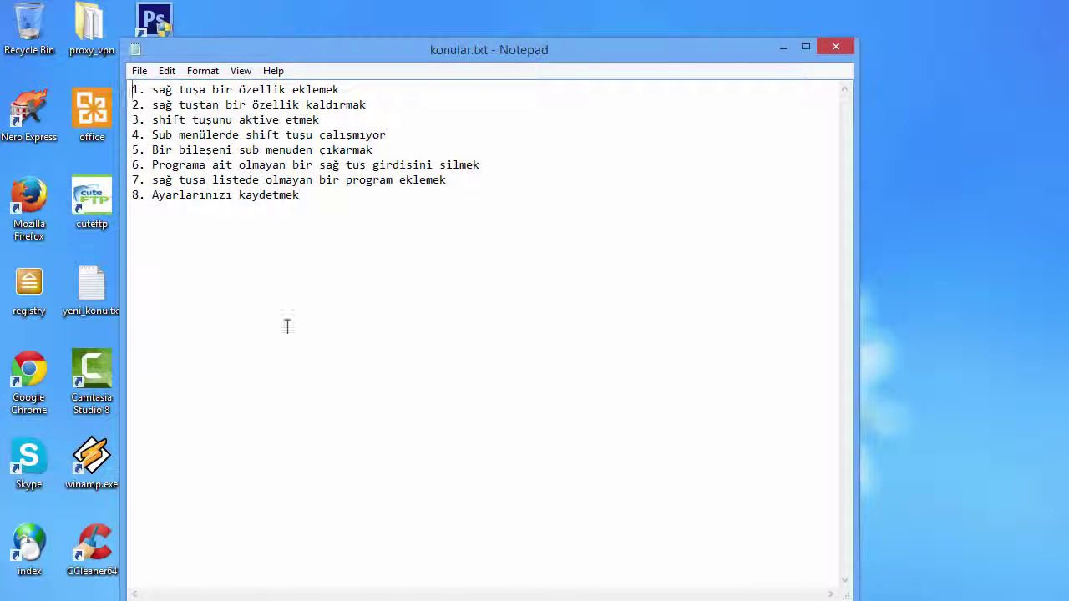
pyautogui.click(836, 47)
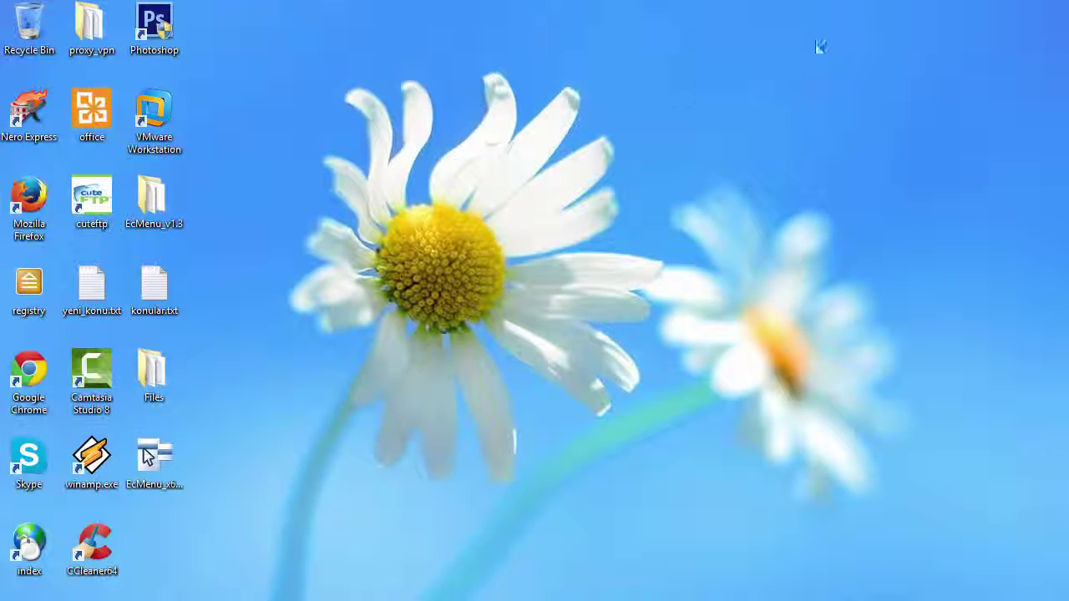
# Step: Reopen Easy Context Menu, review the enabled Tools and Turn Off Options items, and save the current settings
pyautogui.doubleClick(147, 455)
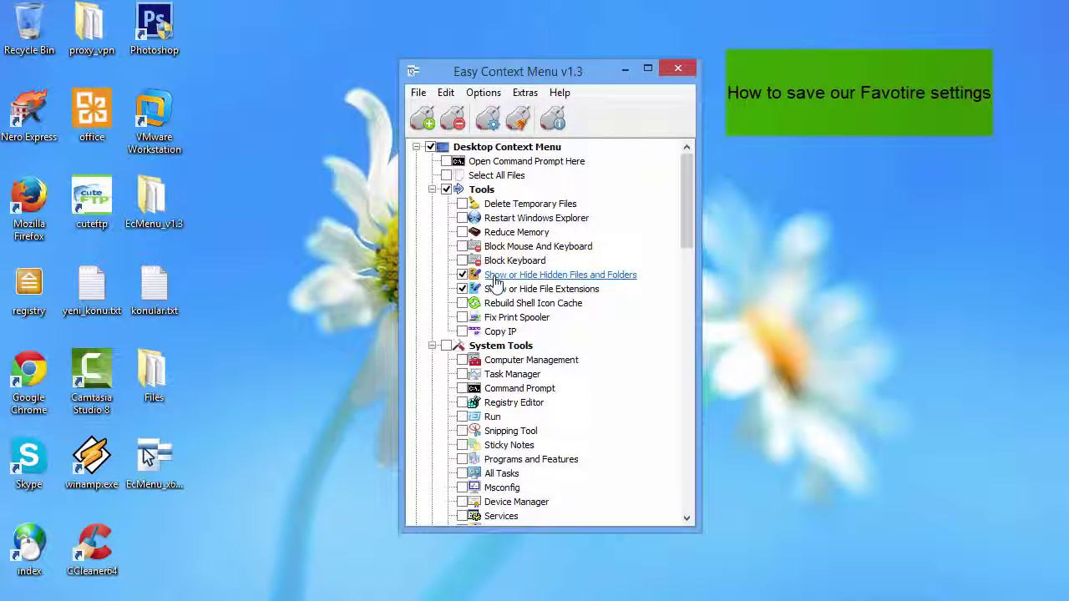
pyautogui.moveTo(682, 202); pyautogui.dragTo(689, 300)
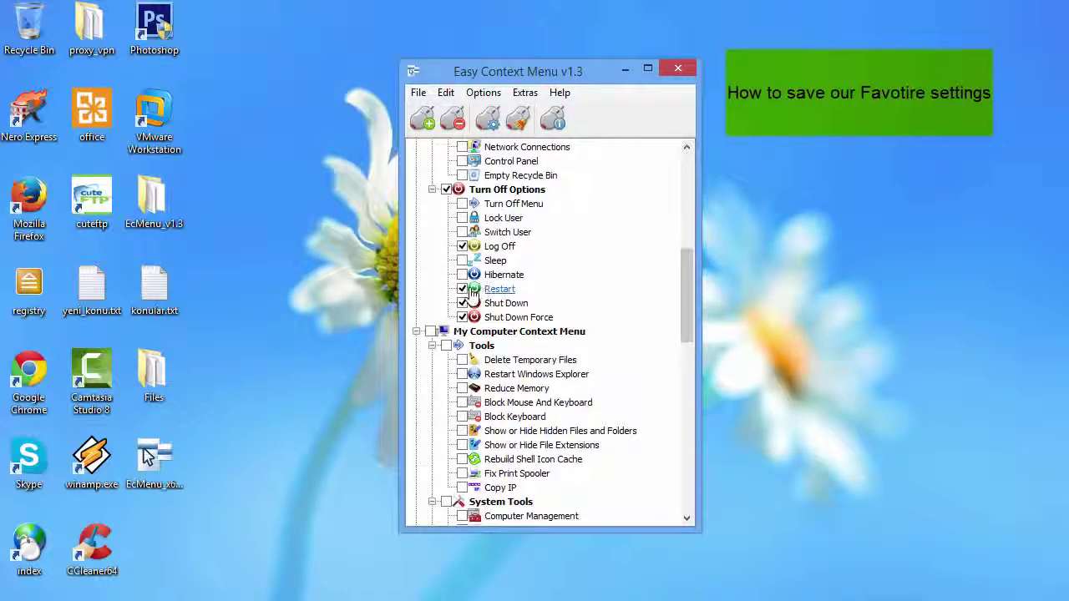
pyautogui.moveTo(689, 275); pyautogui.dragTo(685, 179)
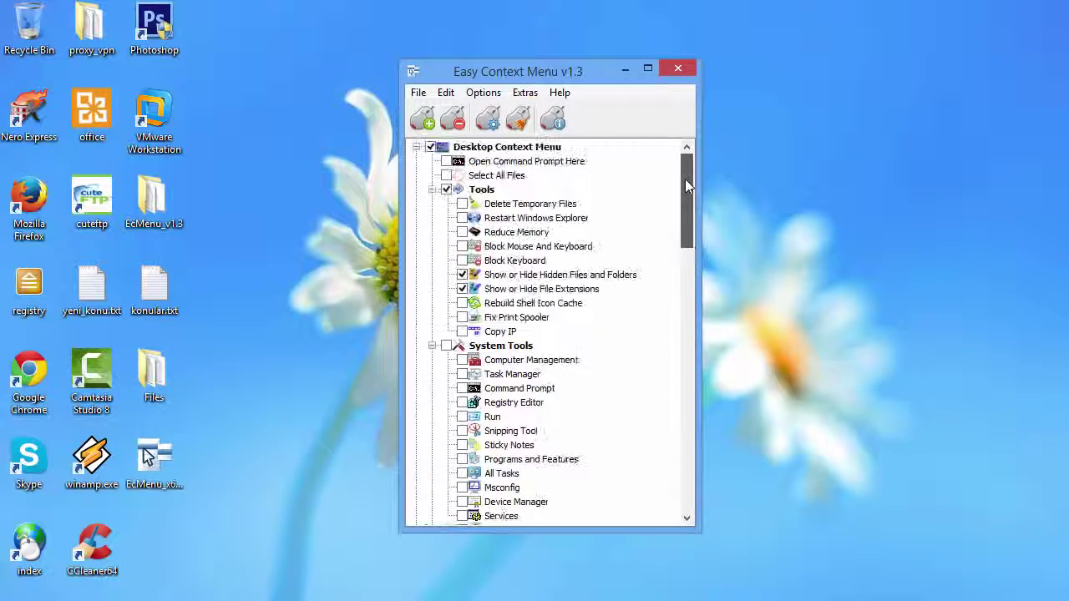
pyautogui.click(419, 92)
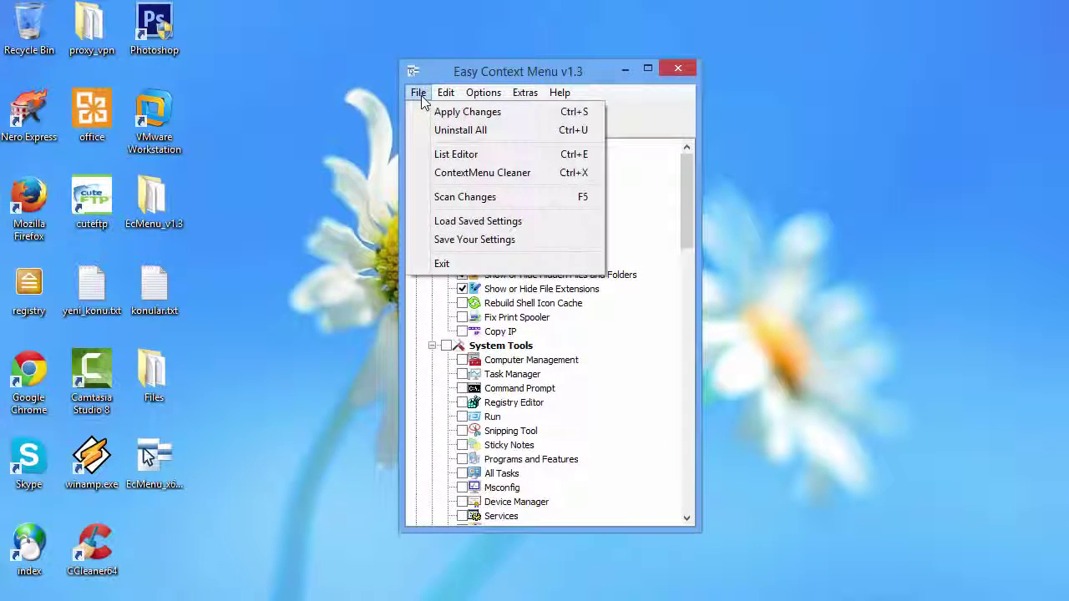
pyautogui.click(484, 242)
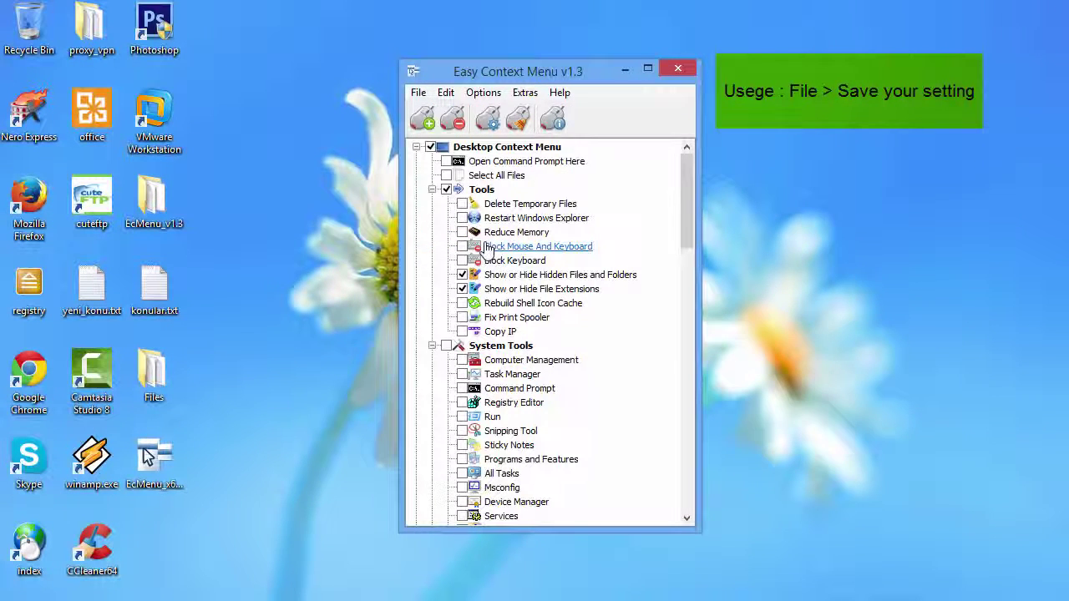
# Step: Uninstall all context menu entries, and enable and apply every item under Desktop Context Menu
pyautogui.click(455, 121)
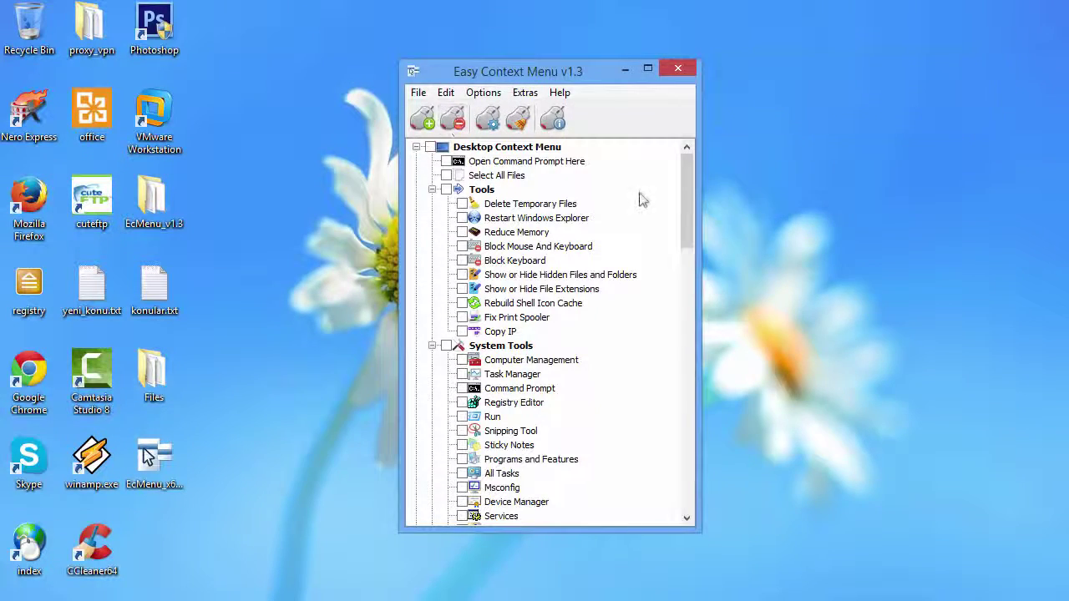
pyautogui.moveTo(686, 200); pyautogui.dragTo(691, 158)
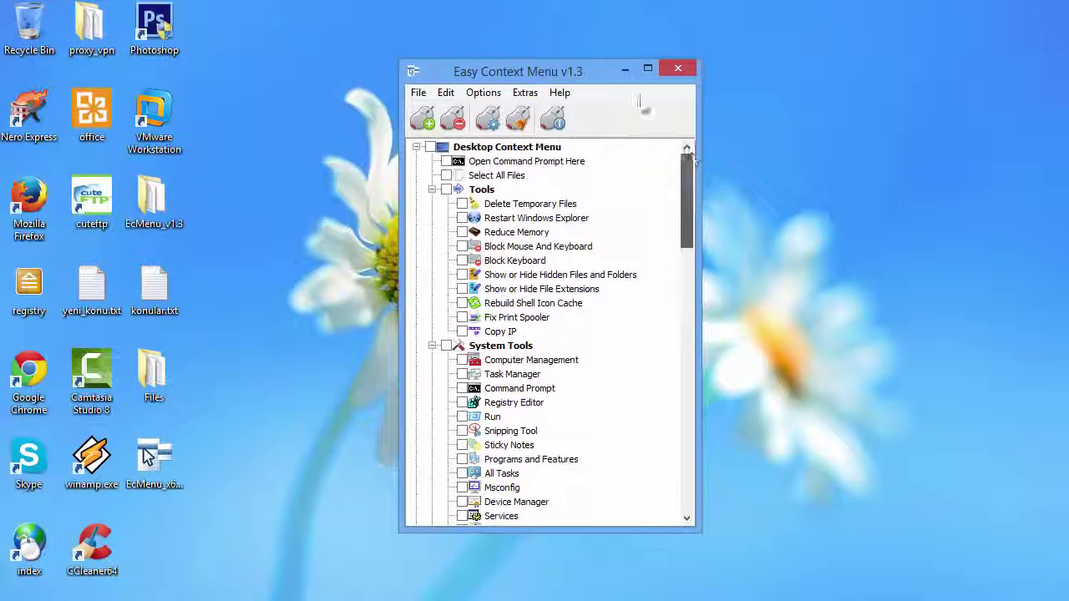
pyautogui.click(430, 148)
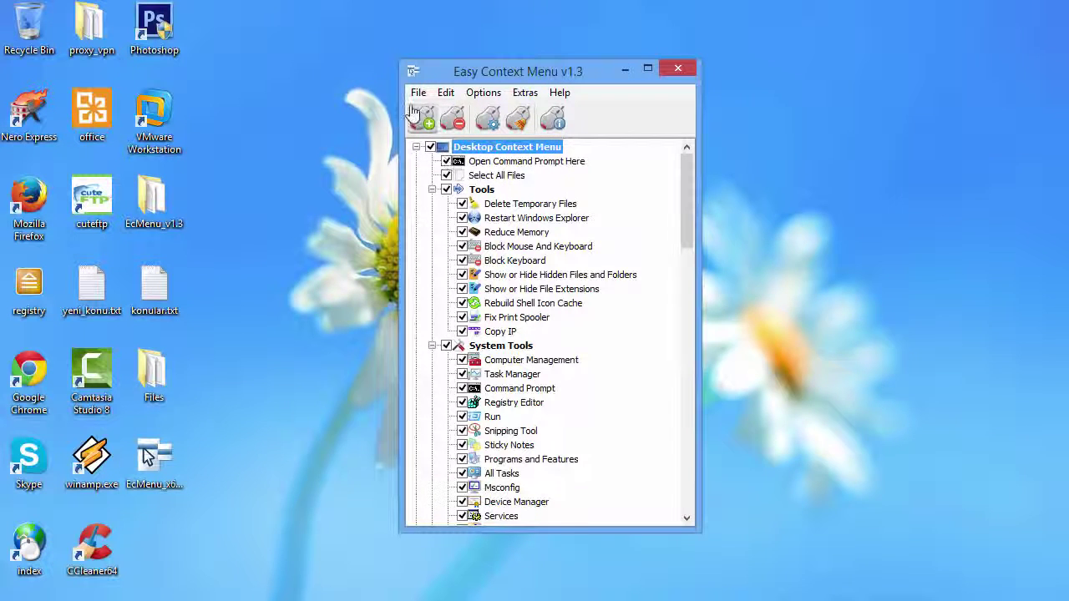
# Step: Examine the desktop context menu and its System Tools submenu for the added entries
pyautogui.click(342, 158)
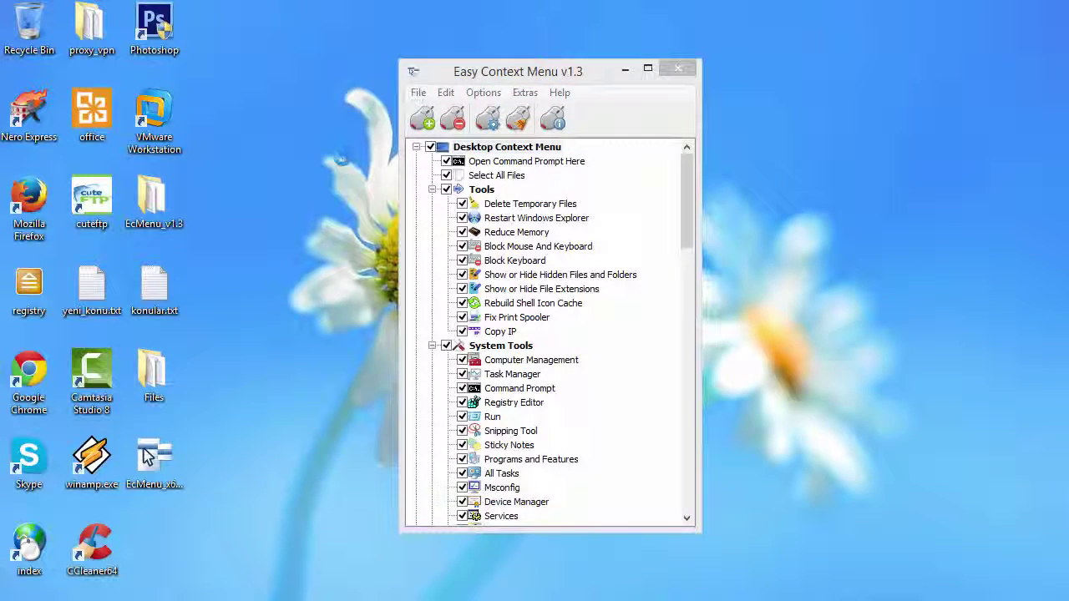
pyautogui.rightClick(343, 158)
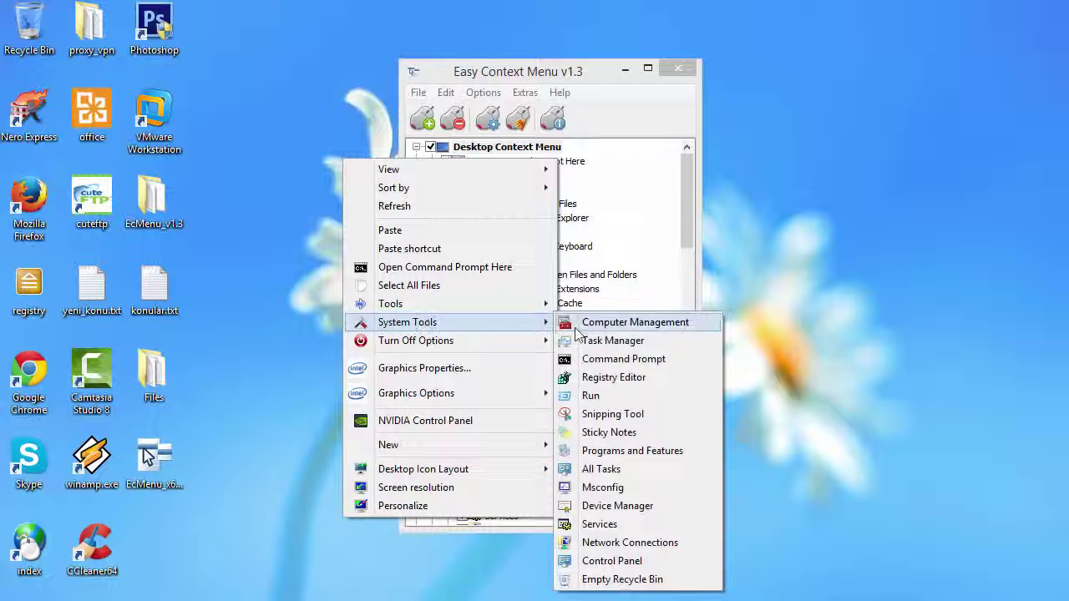
pyautogui.moveTo(418, 305)
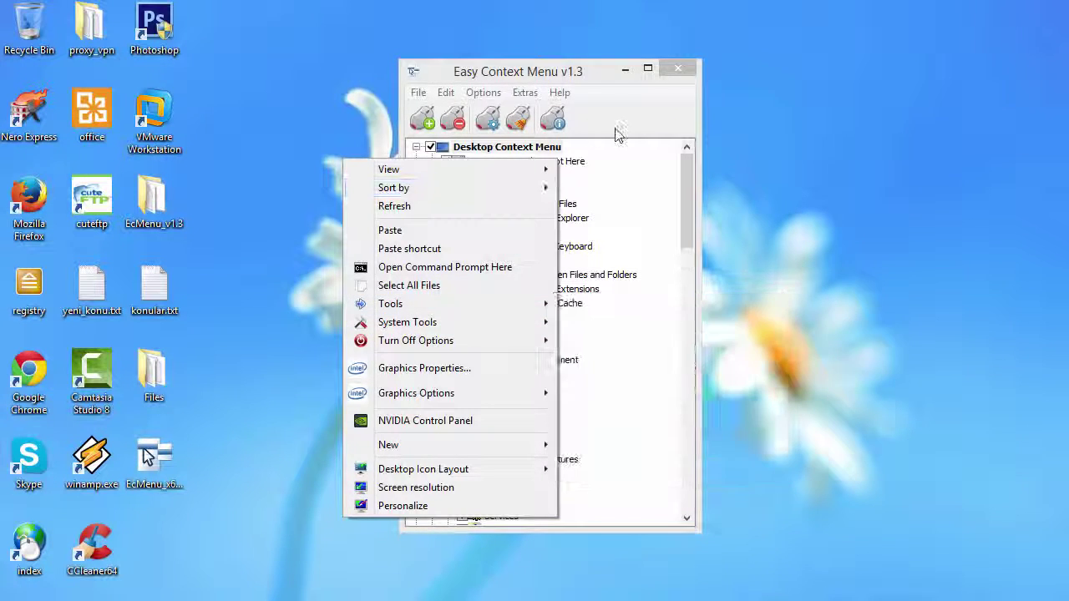
pyautogui.click(622, 127)
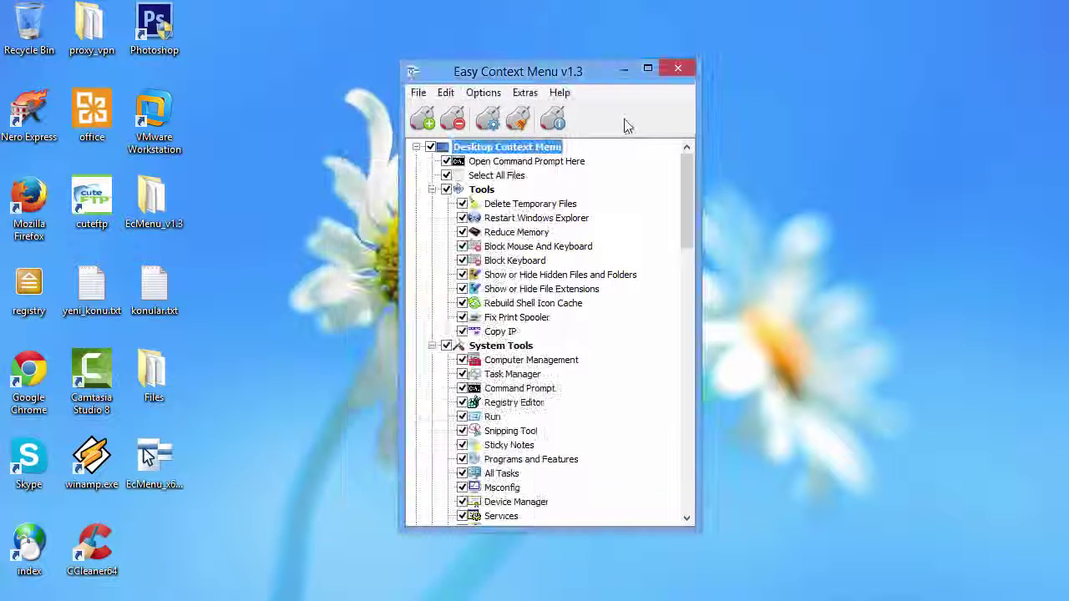
# Step: Uninstall all applied entries, load the saved settings and apply them
pyautogui.click(458, 122)
pyautogui.click(419, 93)
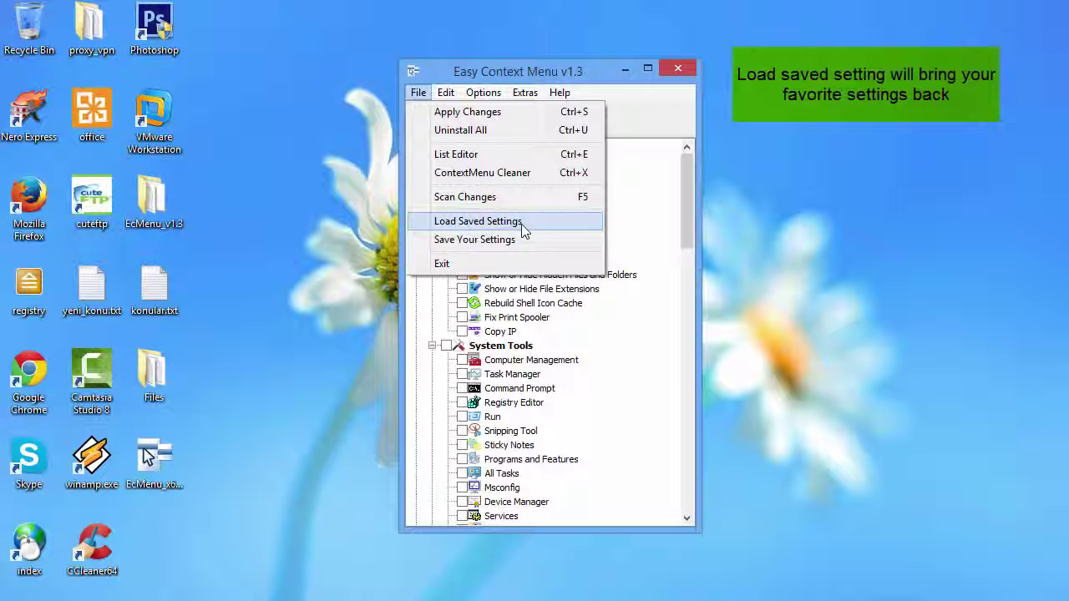
pyautogui.click(521, 222)
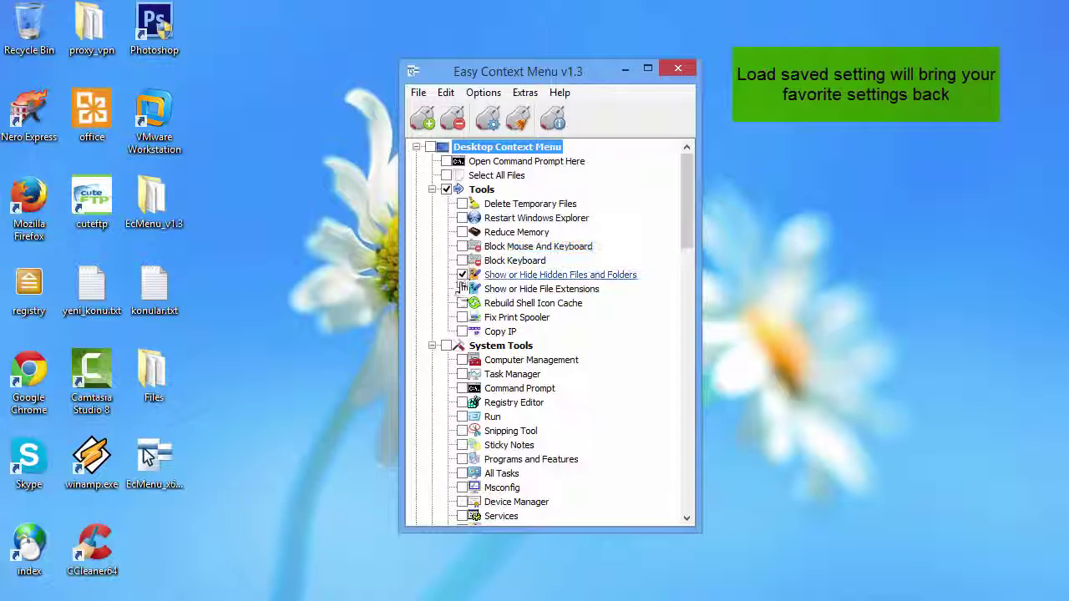
pyautogui.moveTo(690, 210)
pyautogui.mouseDown()
pyautogui.moveTo(689, 482)
pyautogui.moveTo(690, 202)
pyautogui.mouseUp()
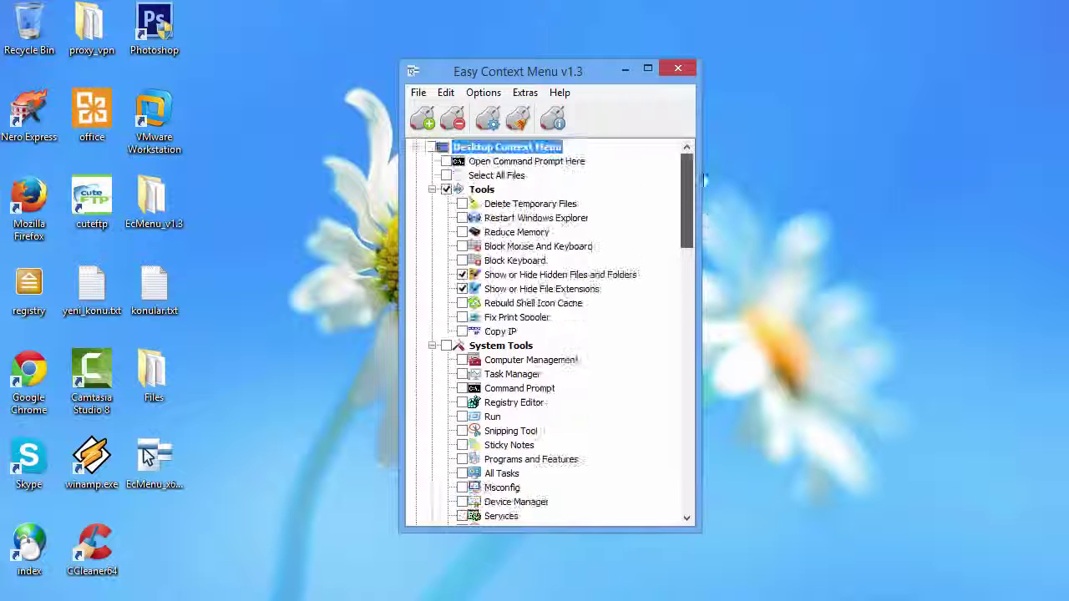
pyautogui.click(423, 123)
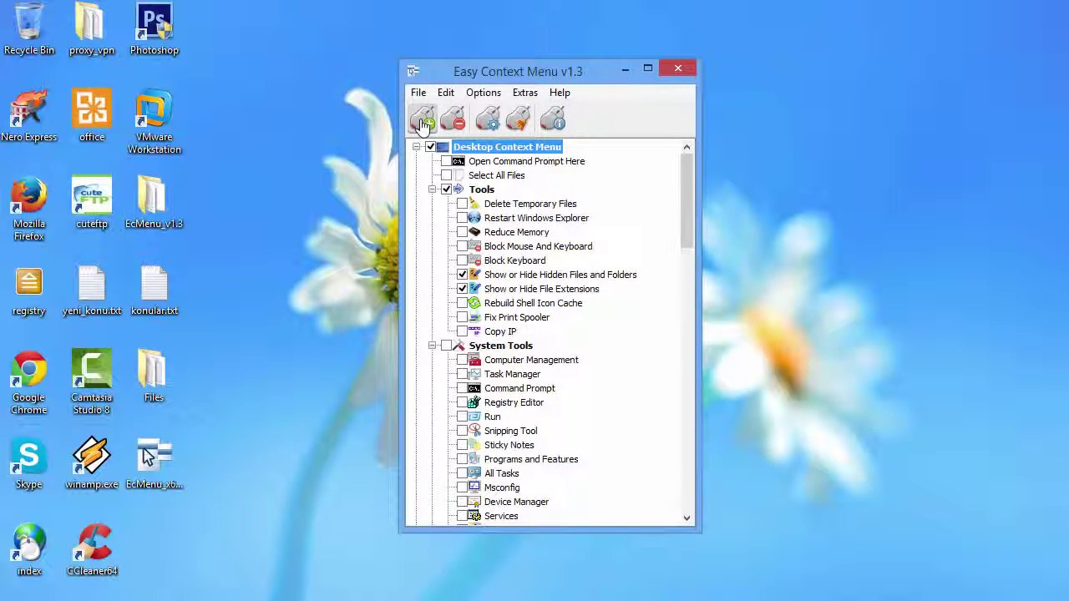
# Step: Minimise the window and check the restored Tools and Turn Off Options submenus in the desktop context menu
pyautogui.click(625, 70)
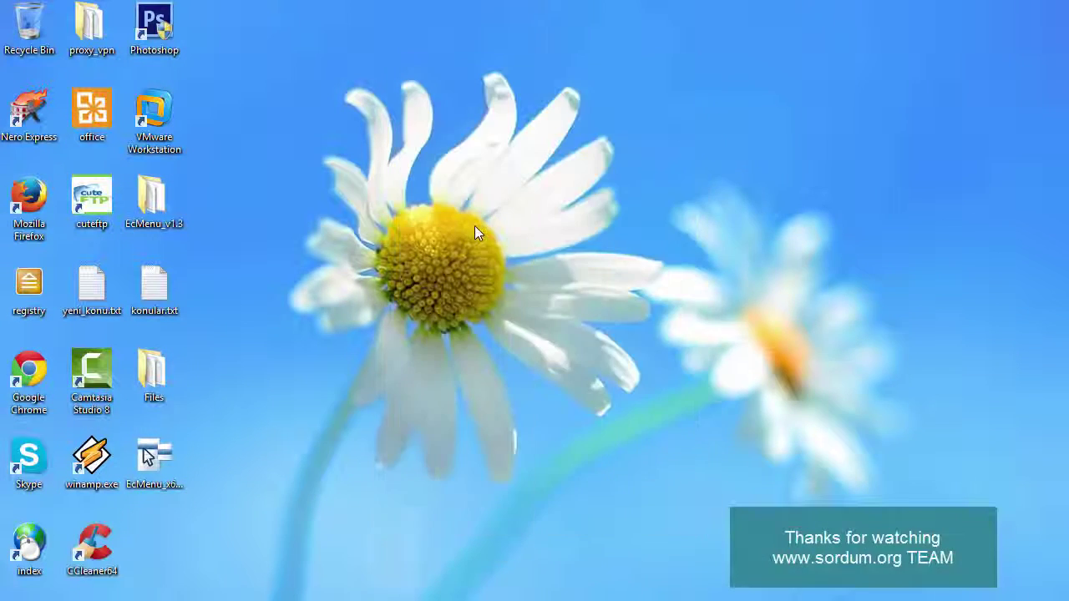
pyautogui.rightClick(475, 225)
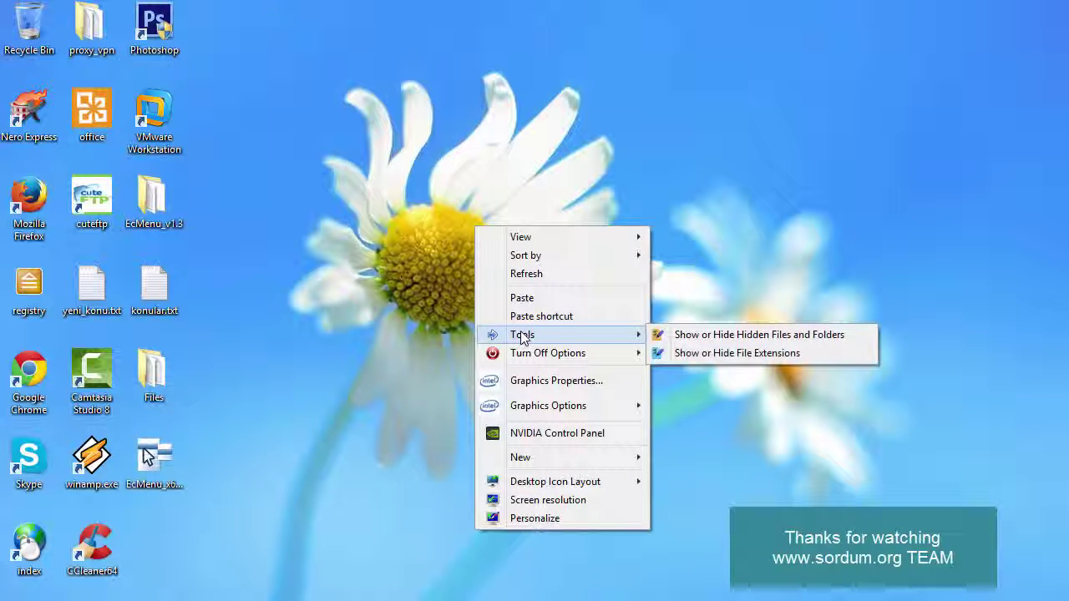
pyautogui.moveTo(519, 359)
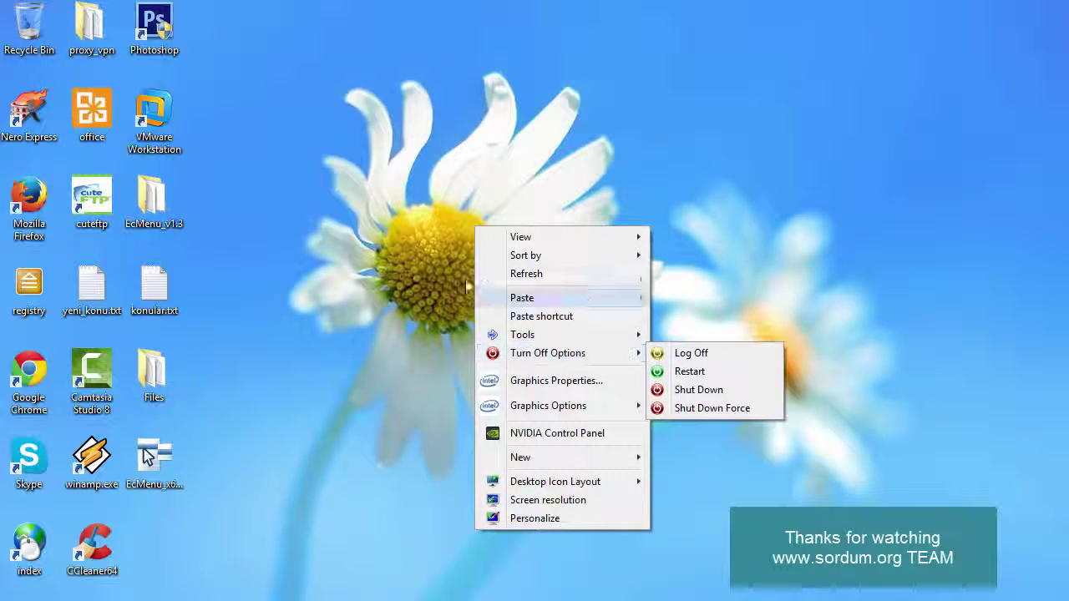
pyautogui.click(432, 289)
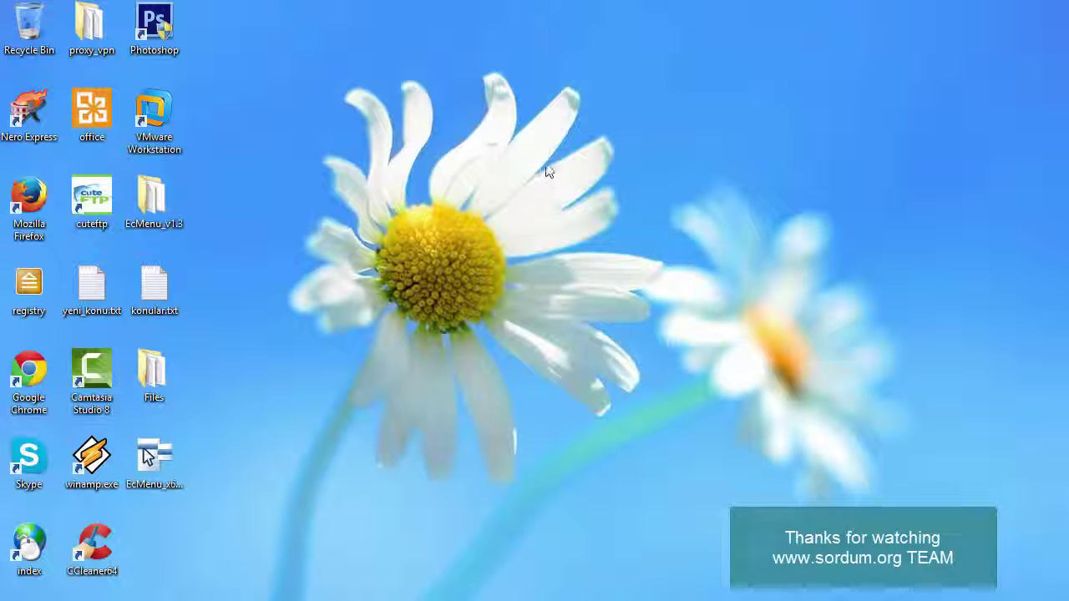